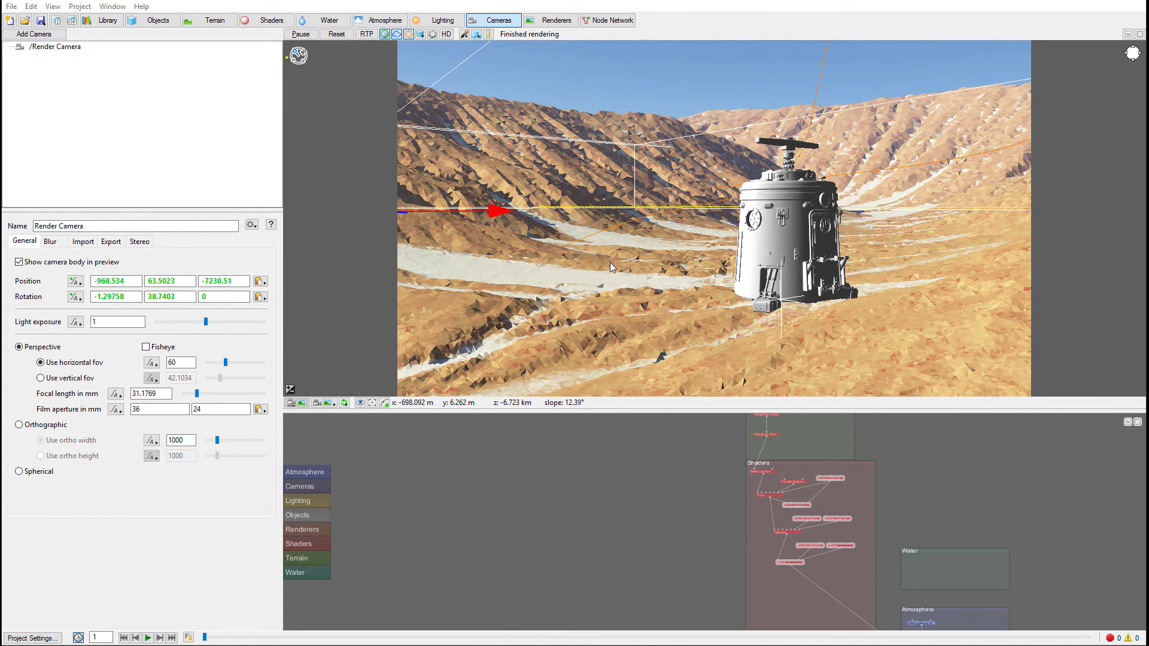
Orbit the preview to look down over the desert terrain, then switch to textured shading
drag(609, 262, 622, 234)
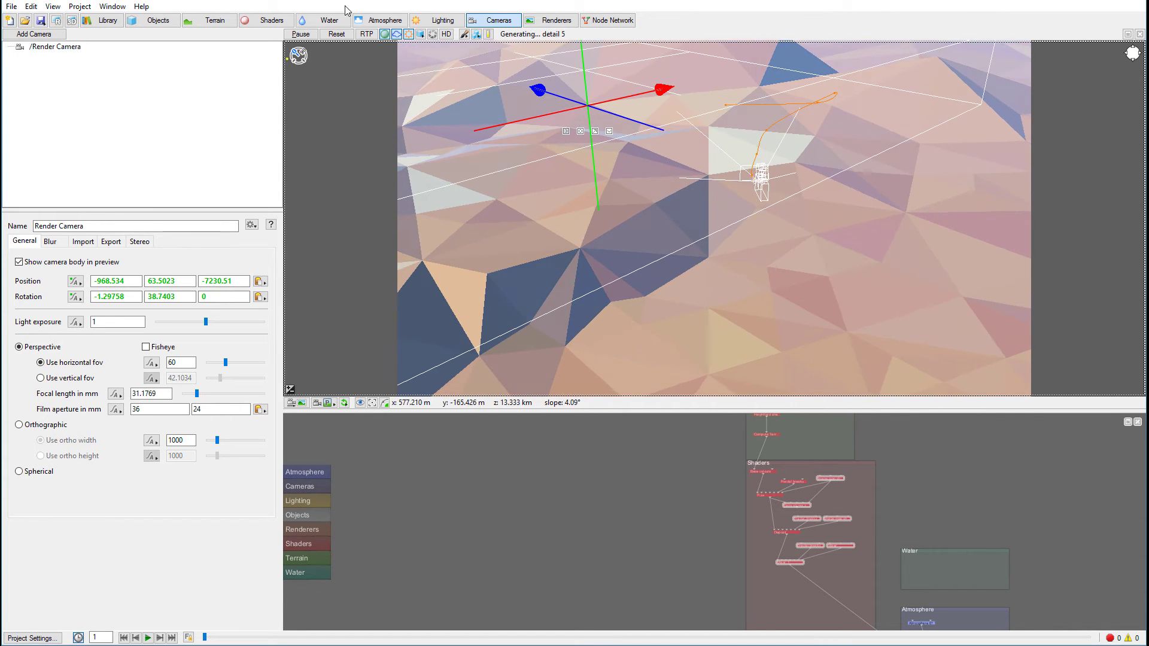
click(409, 34)
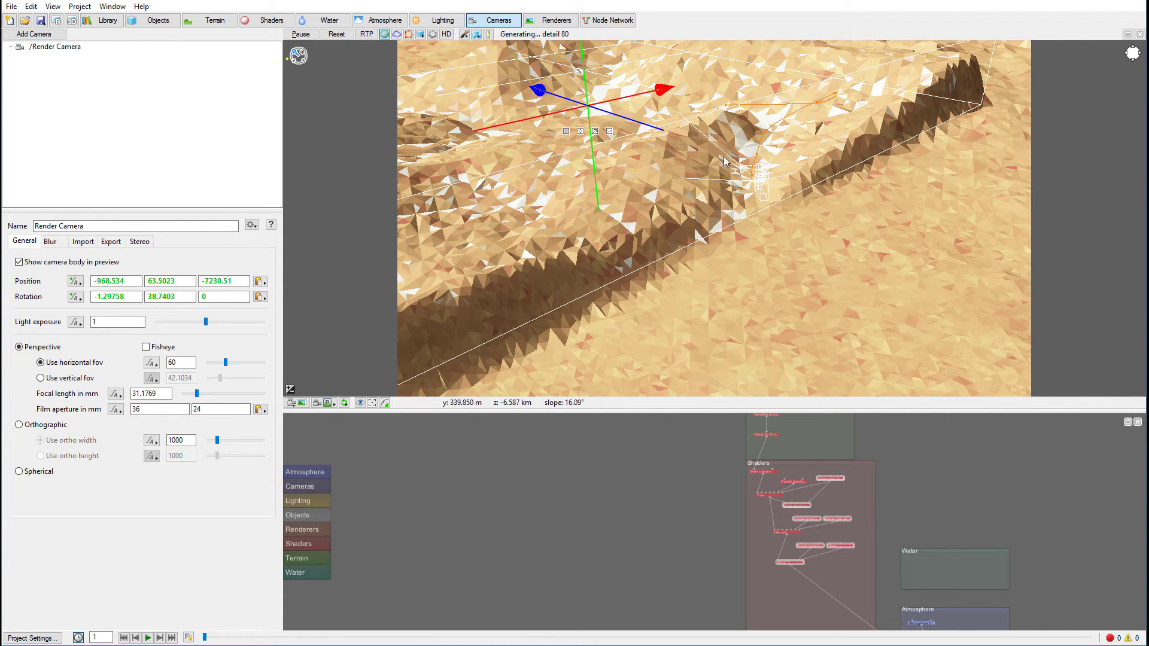
Add a Lake water object, Lake 01, from the Water tab
click(323, 21)
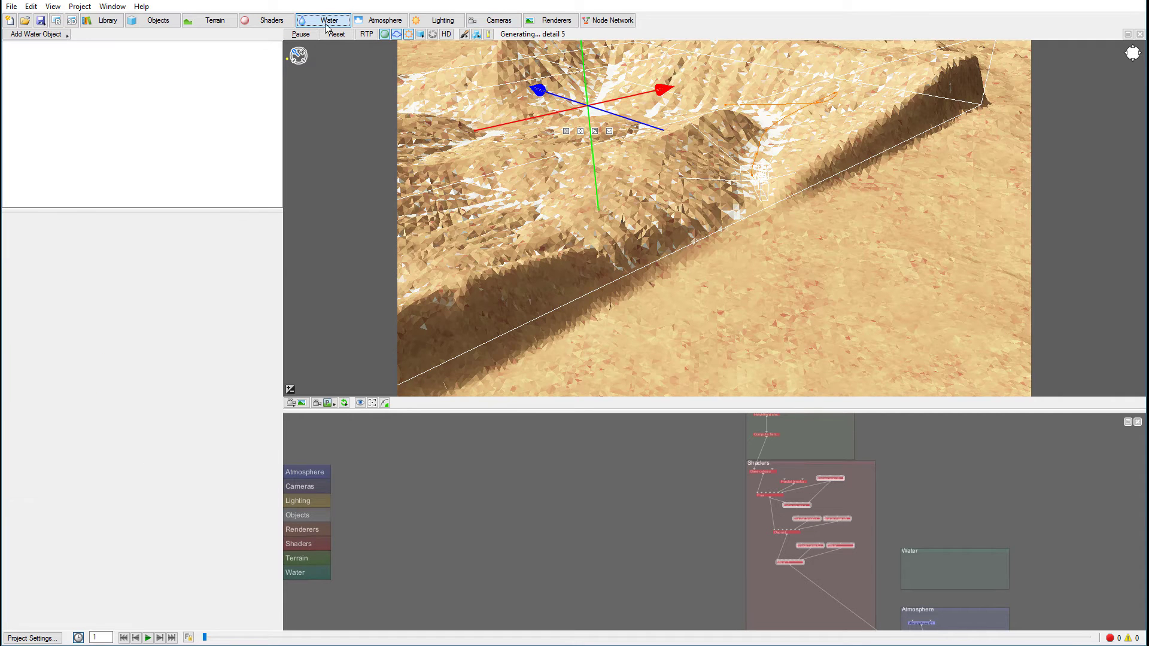
click(36, 34)
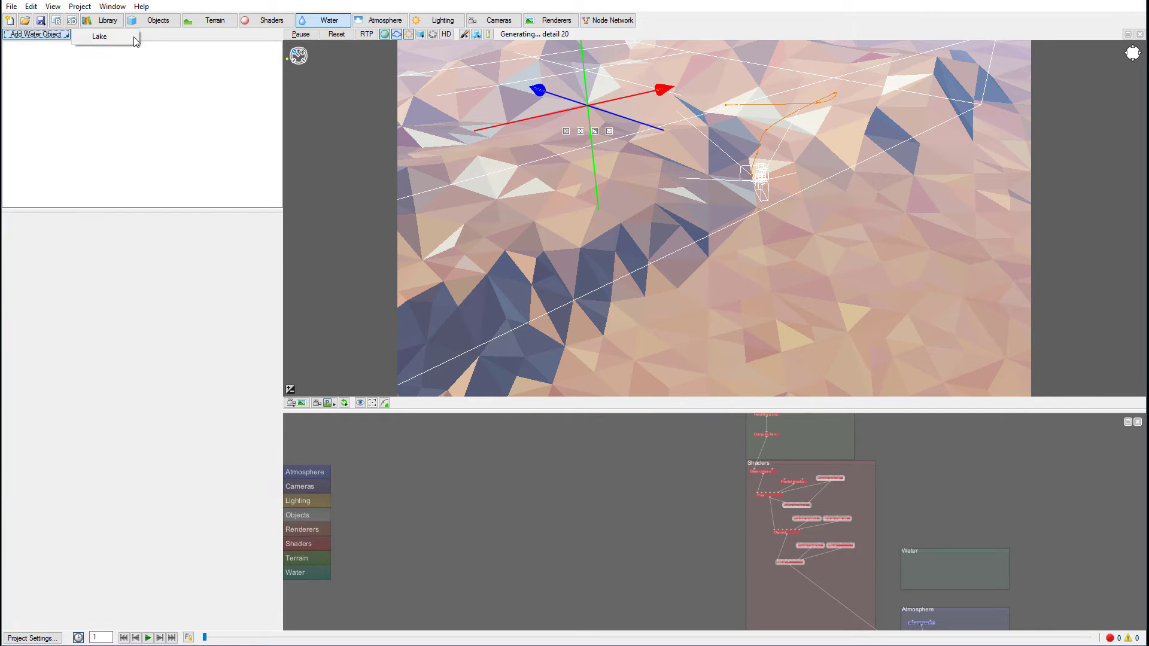
click(99, 36)
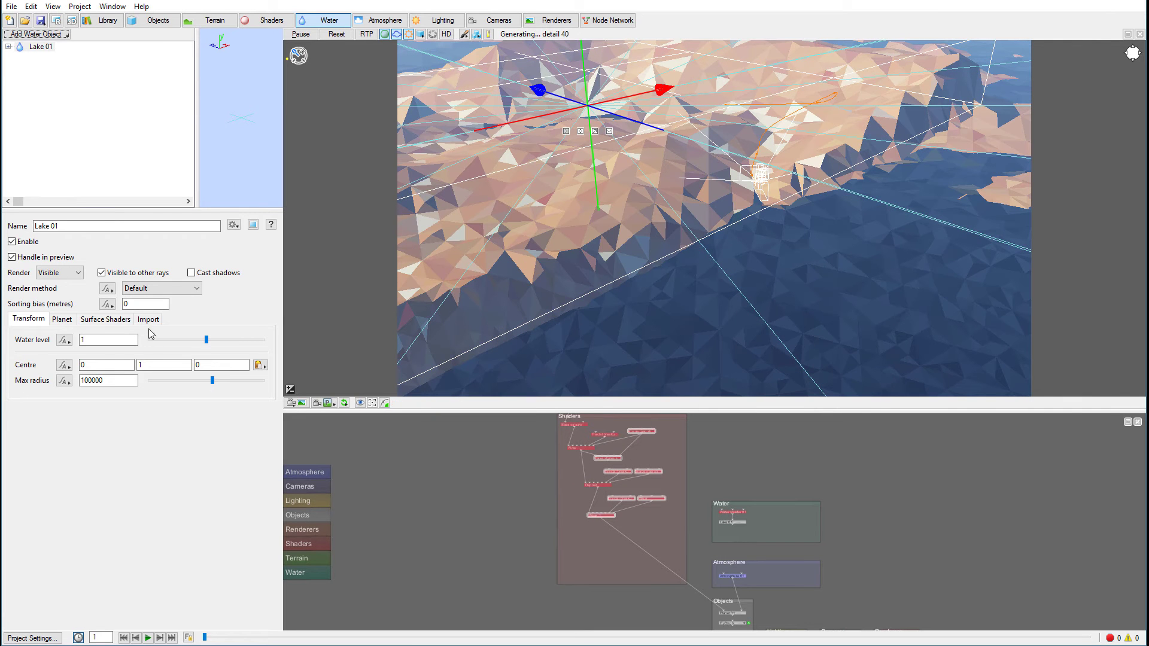
Set the lake's max radius to 10000 and raise it to water level 113.141
click(88, 380)
text(5)
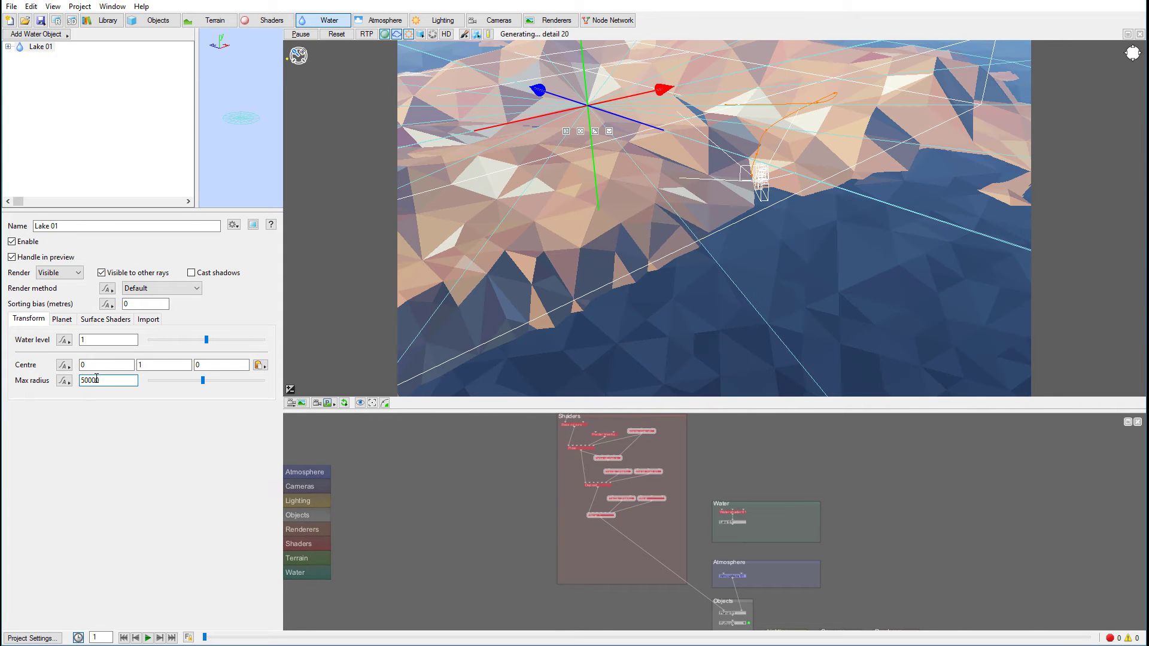
key(BackSpace)
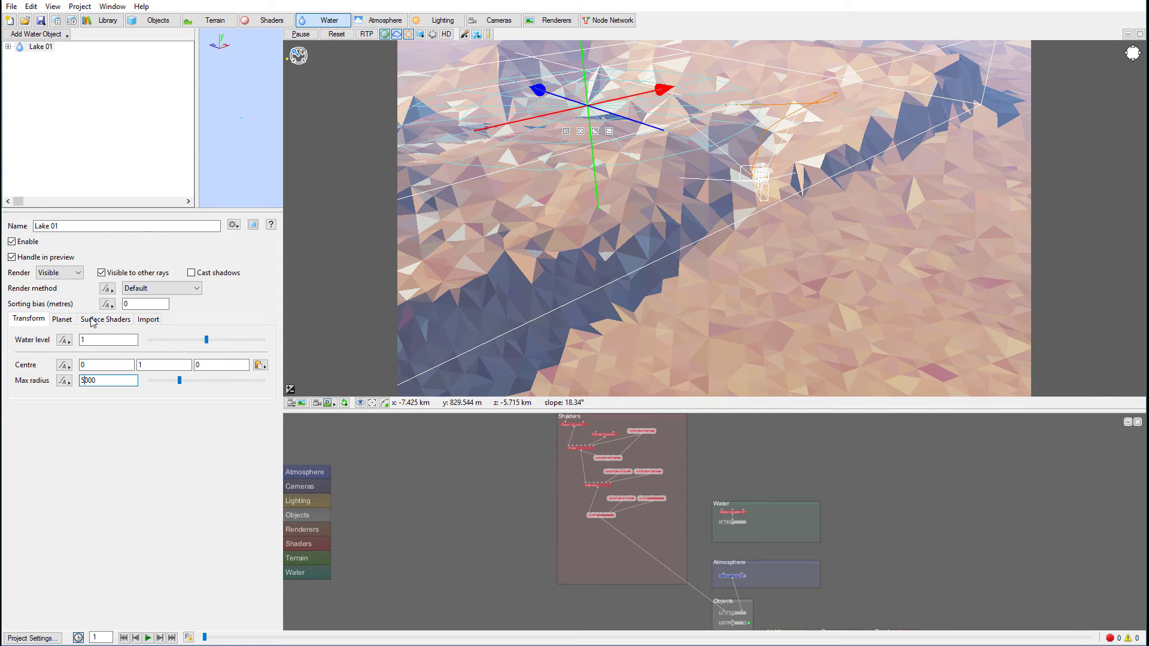
key(BackSpace)
text(1)
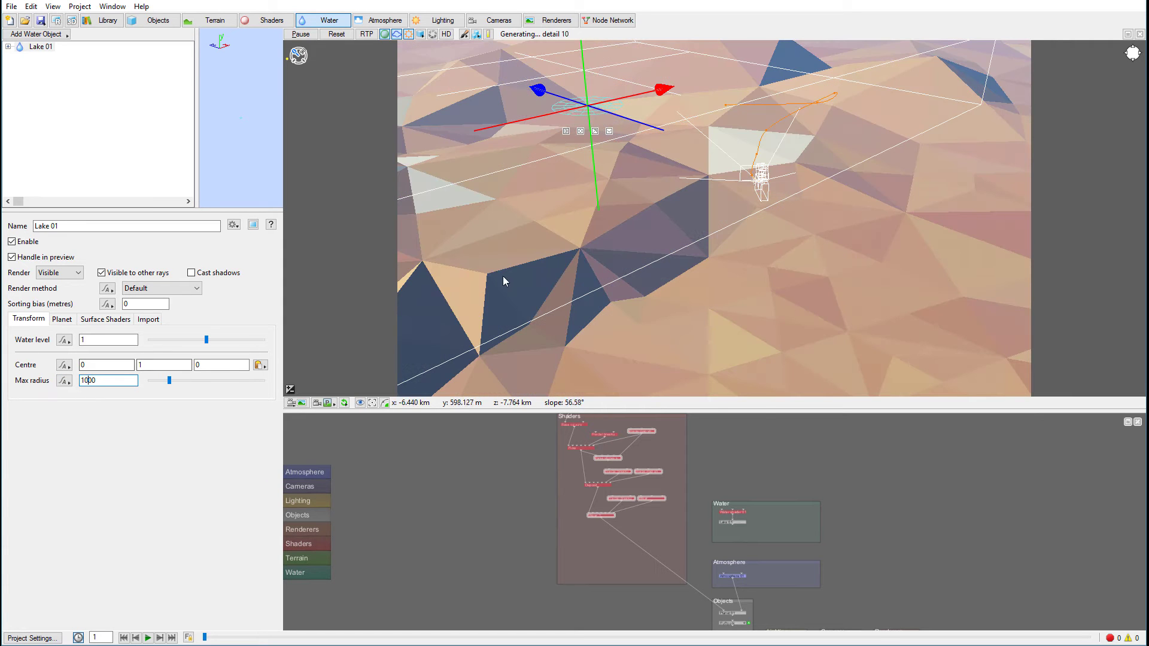
click(107, 381)
text(0)
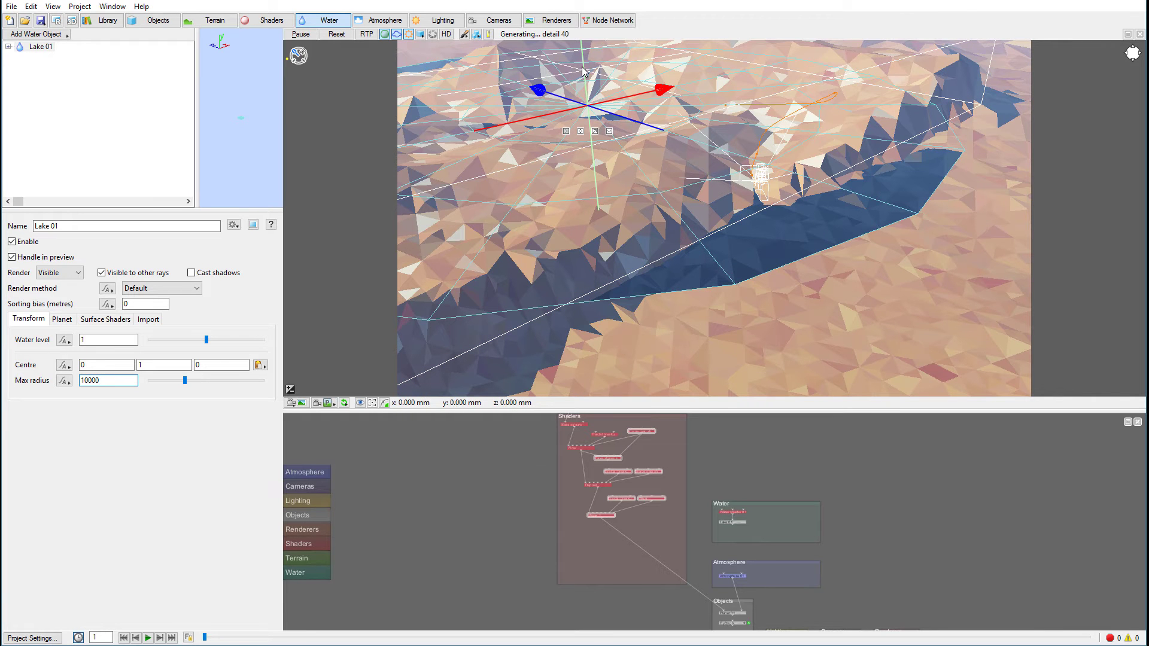
drag(583, 71, 582, 67)
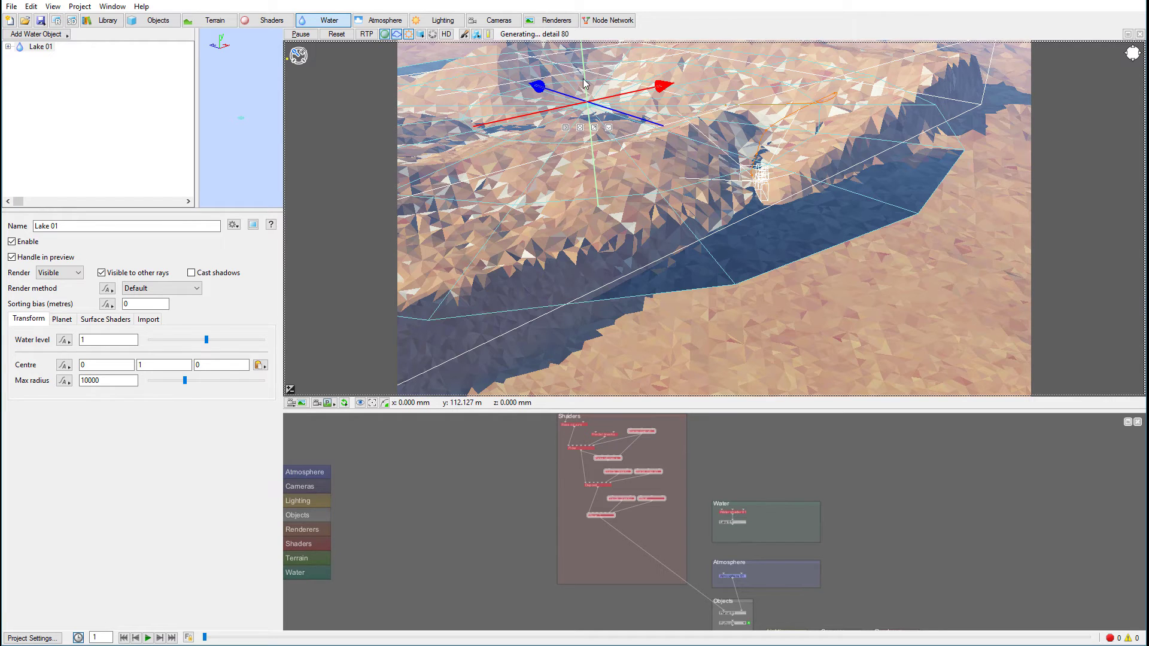
drag(584, 83, 587, 79)
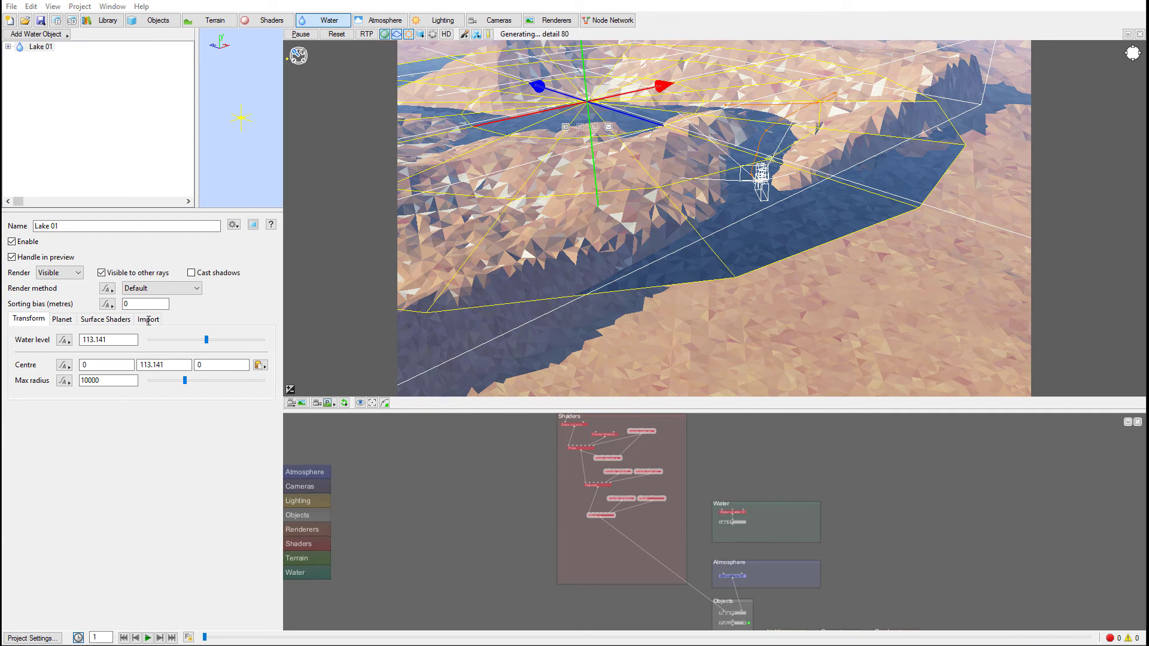
Set Lake 01's water level to 15 and view the scene through the current render camera
click(100, 340)
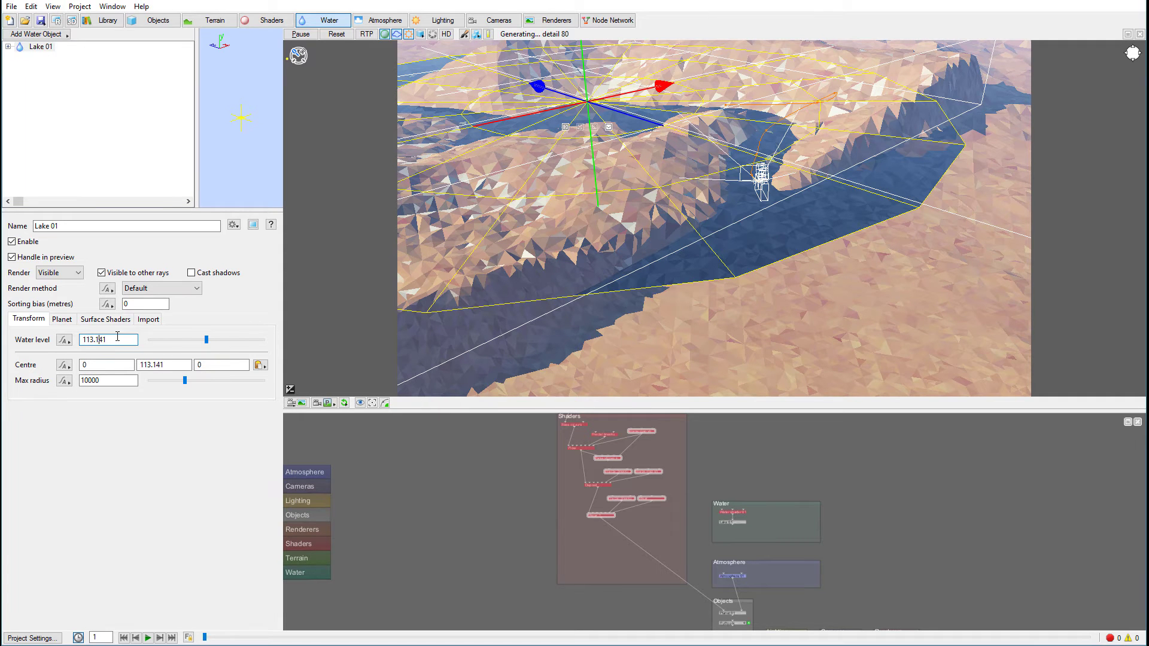
double_click(117, 339)
text(50)
key(Return)
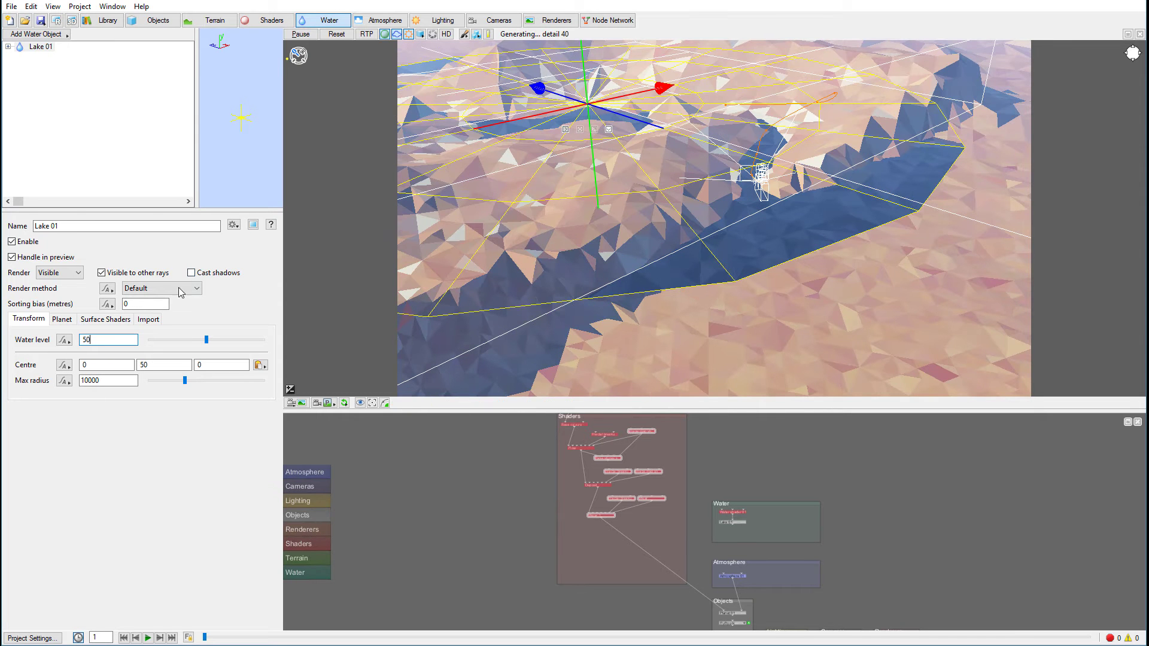
text(10)
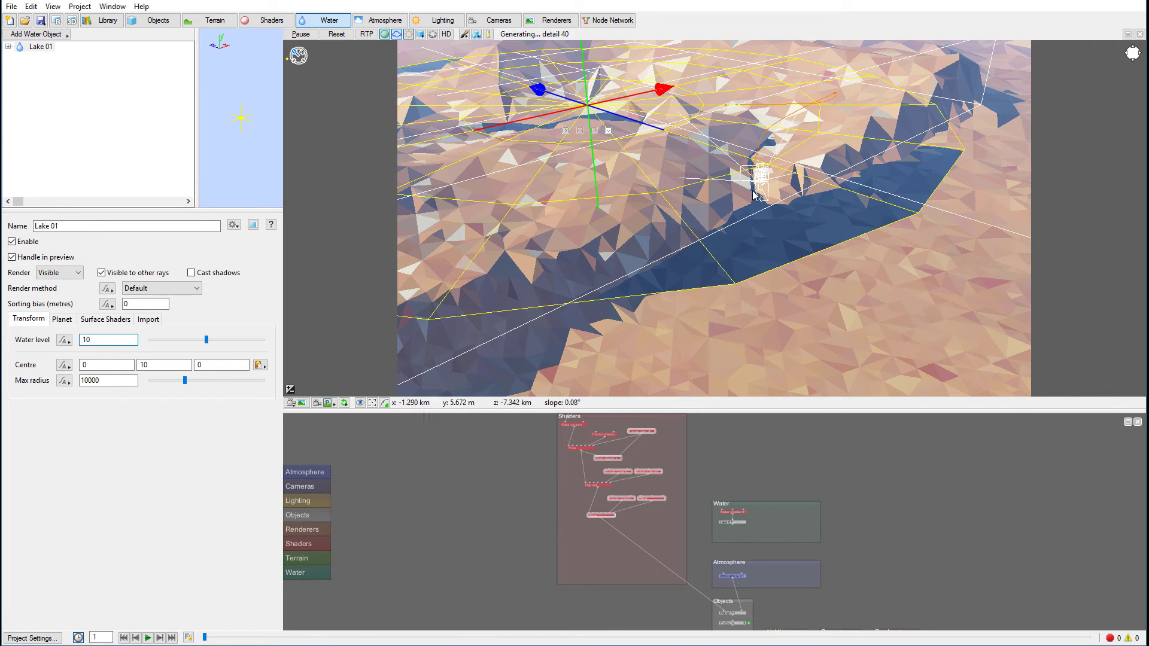
click(323, 405)
click(406, 404)
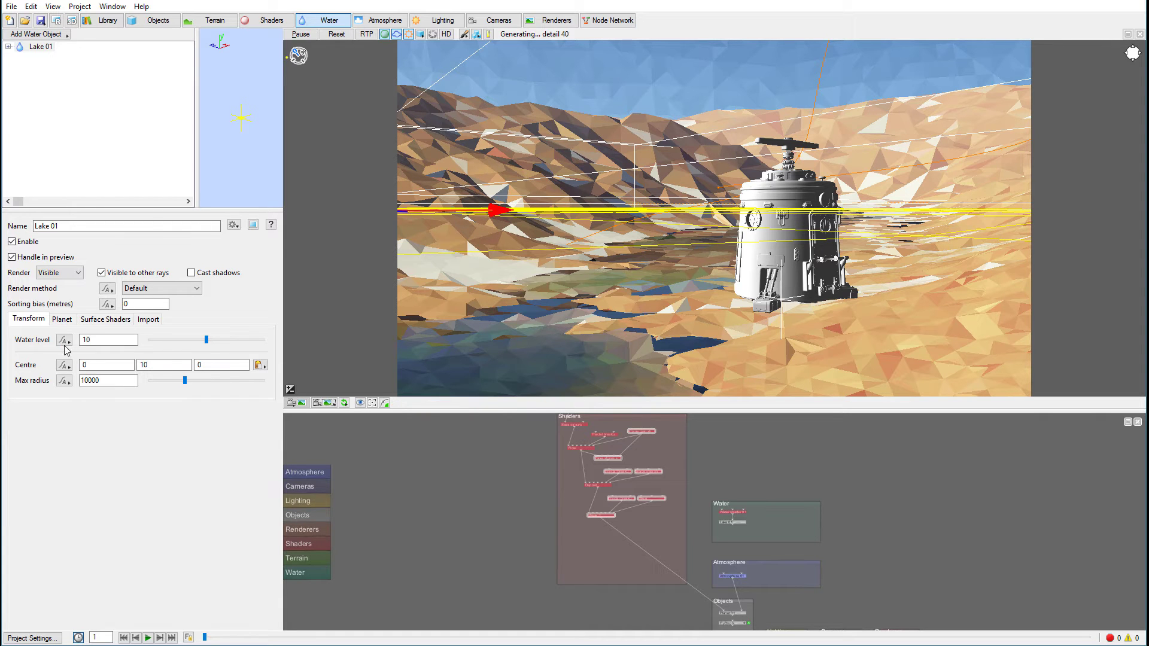
double_click(107, 339)
text(15)
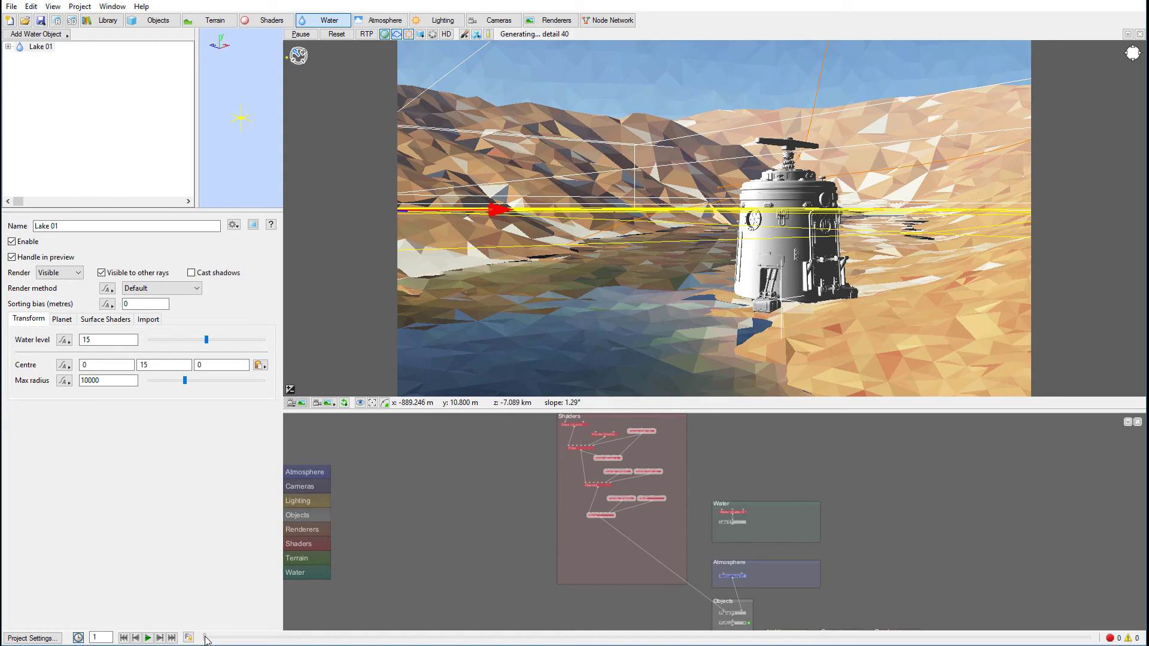
drag(205, 638, 348, 637)
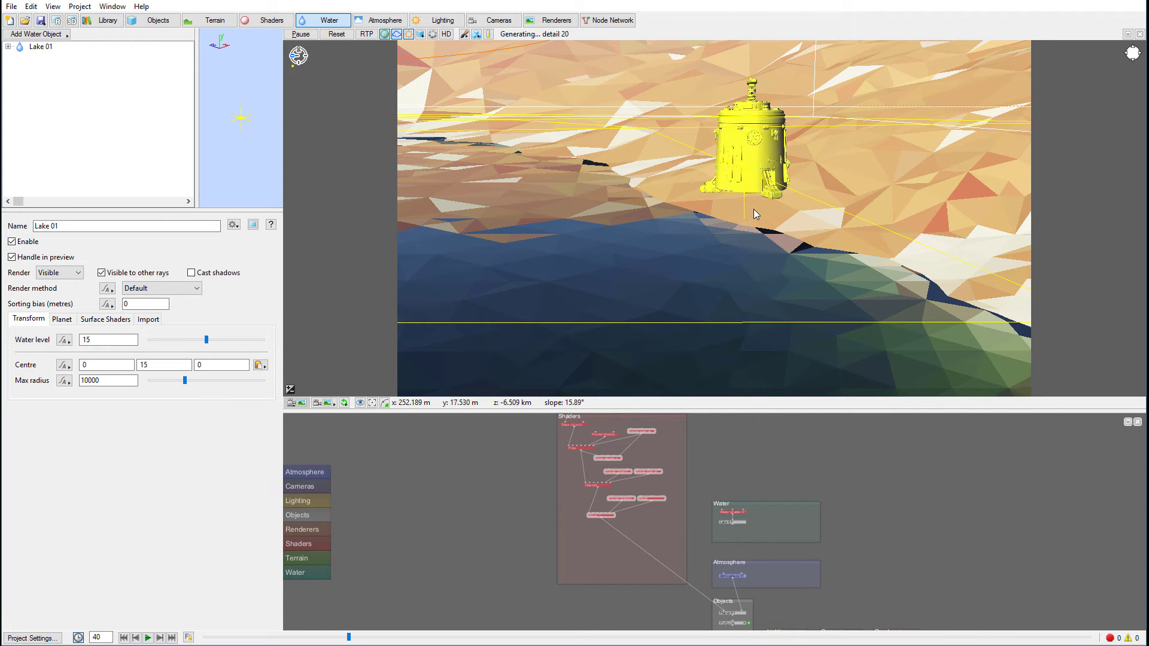
drag(349, 637, 441, 636)
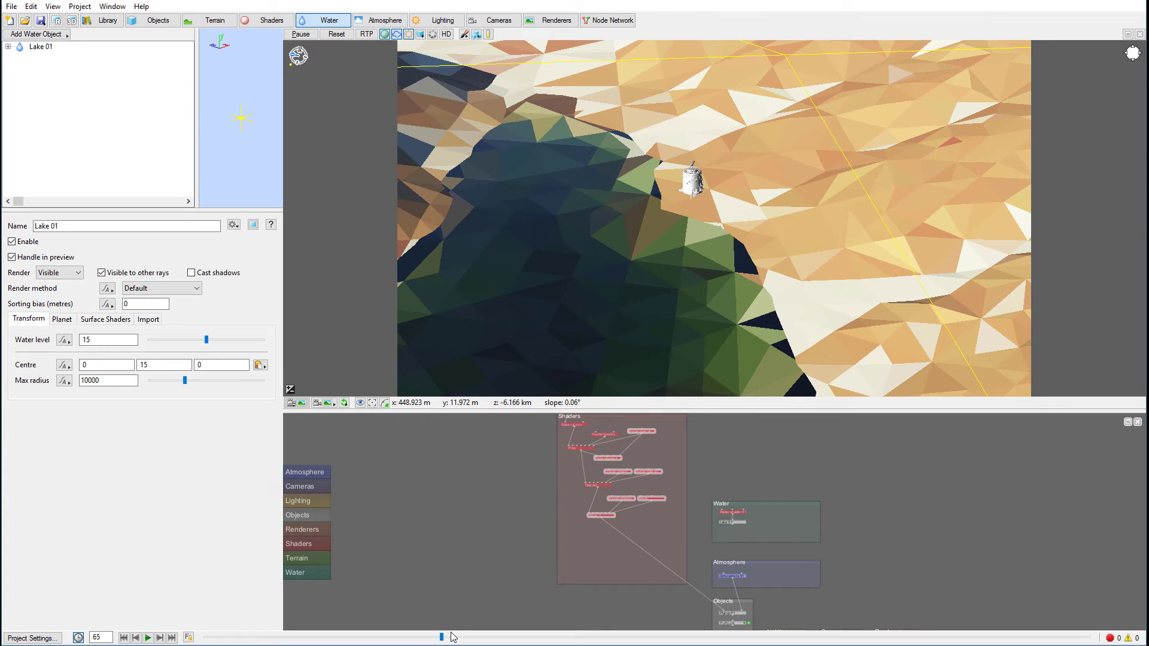
drag(441, 638, 685, 637)
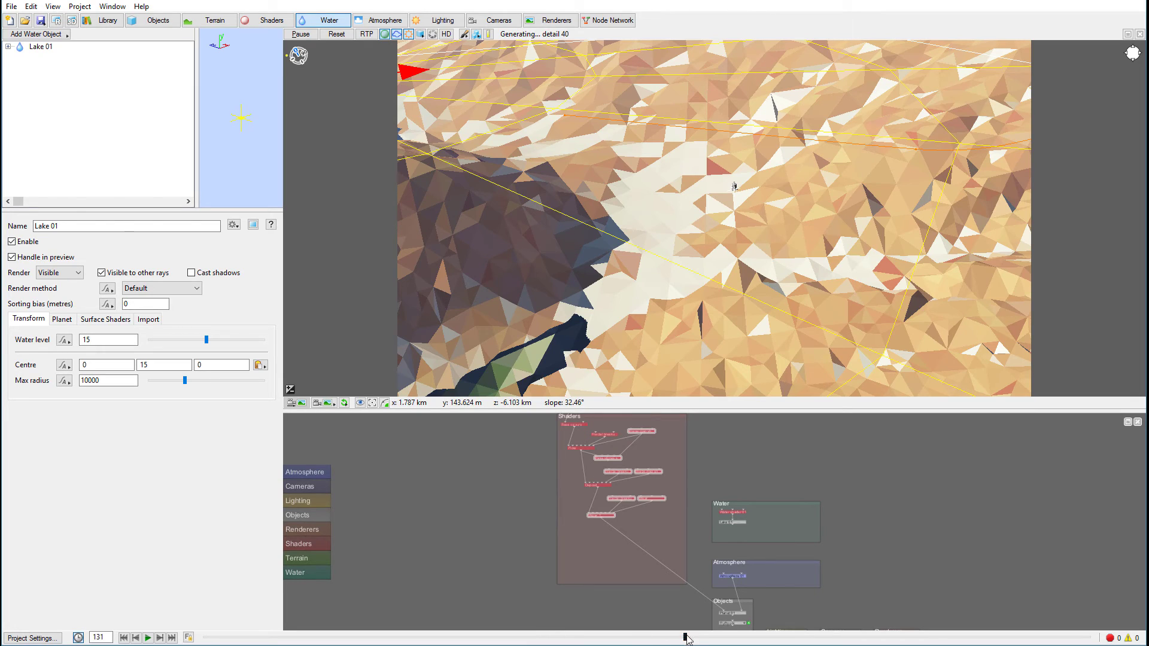
drag(685, 637, 884, 638)
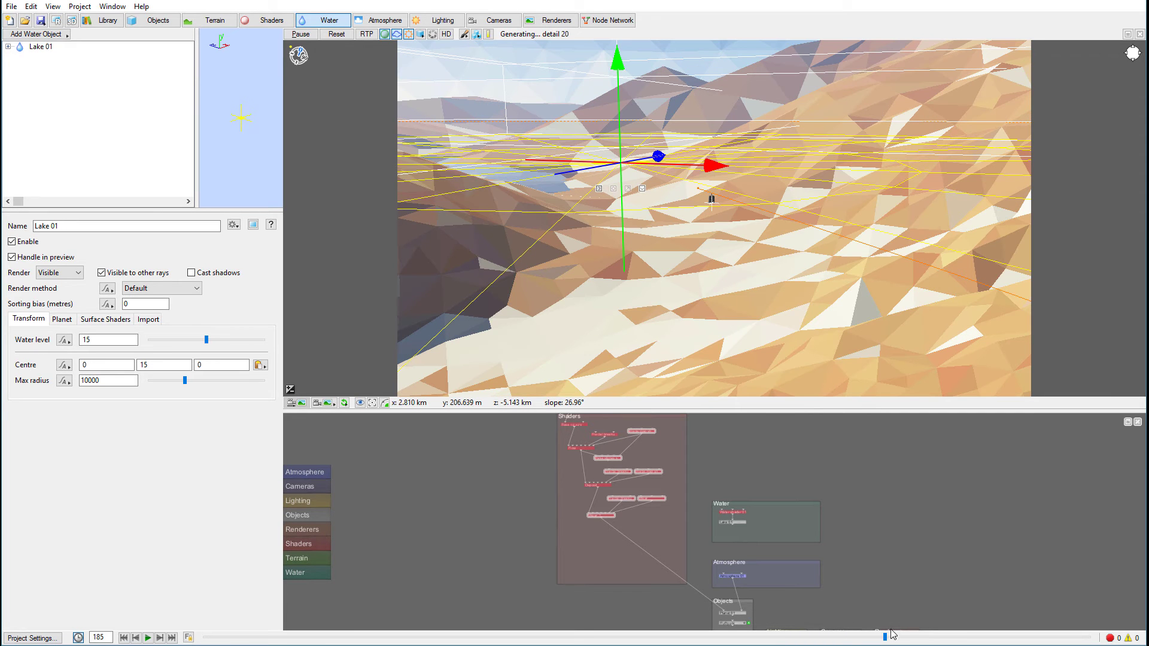
drag(886, 639, 207, 639)
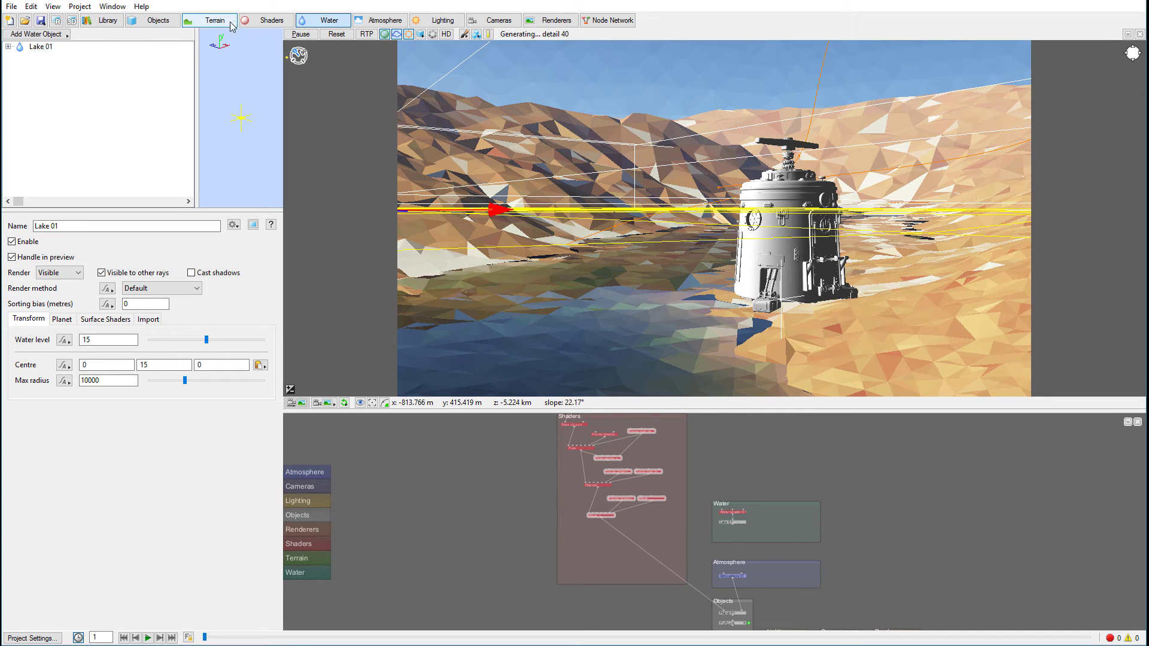
Add a large mid-level AltoStratocumulus layer and a high-level Cirrocumulus layer, then show the lights
click(381, 22)
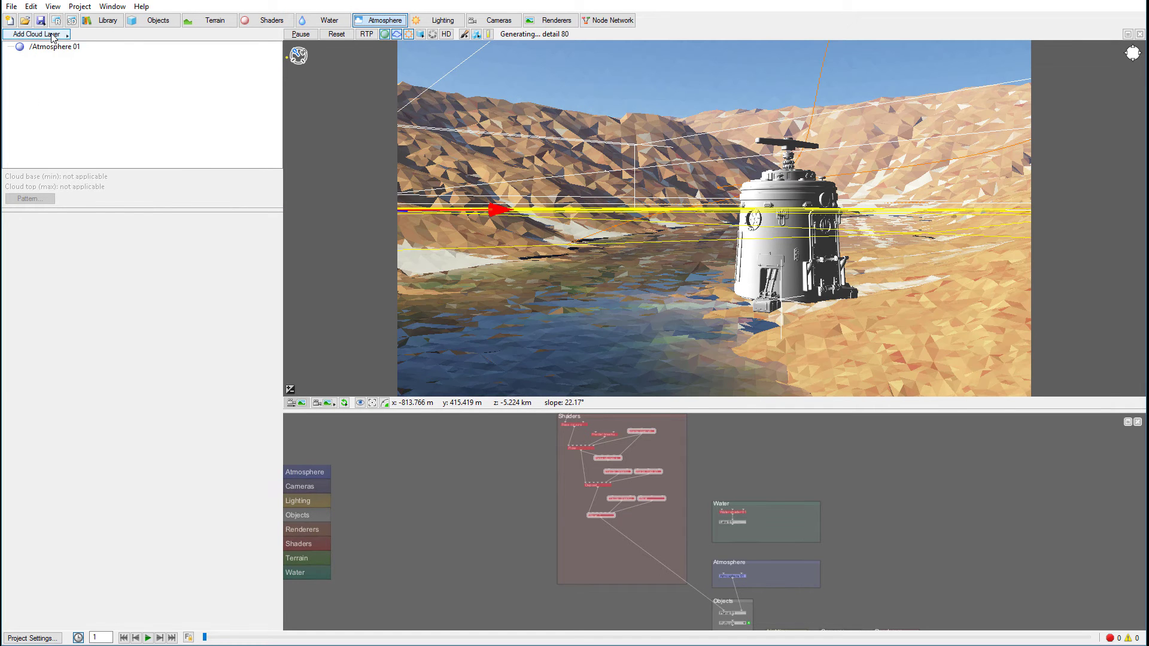
click(53, 34)
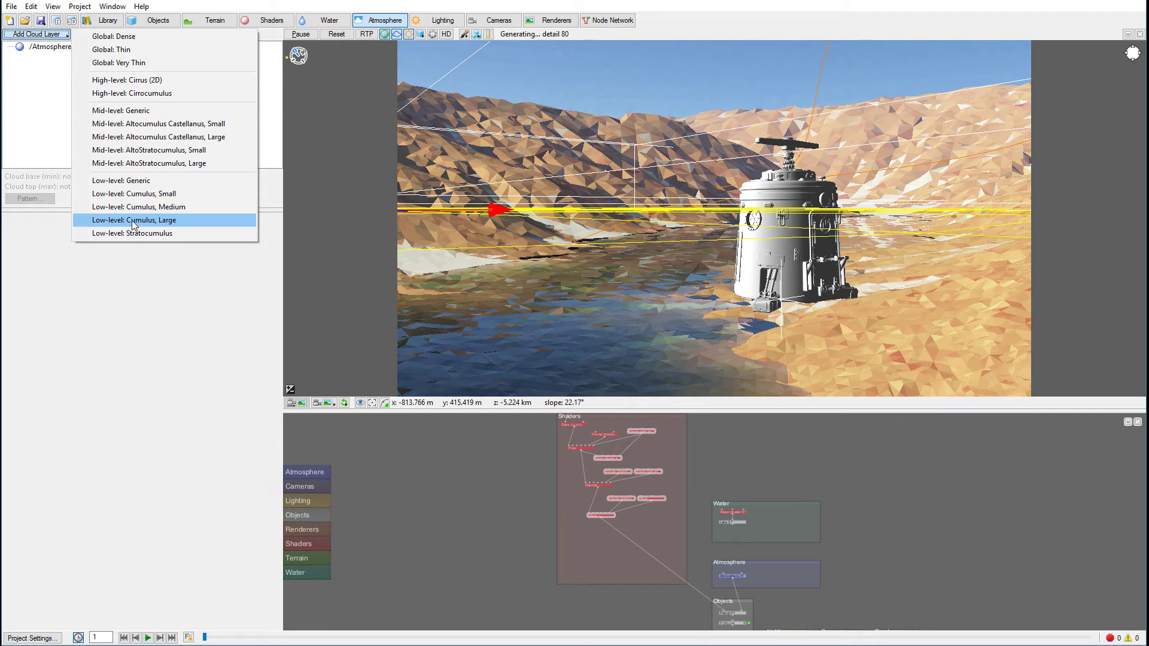
click(146, 163)
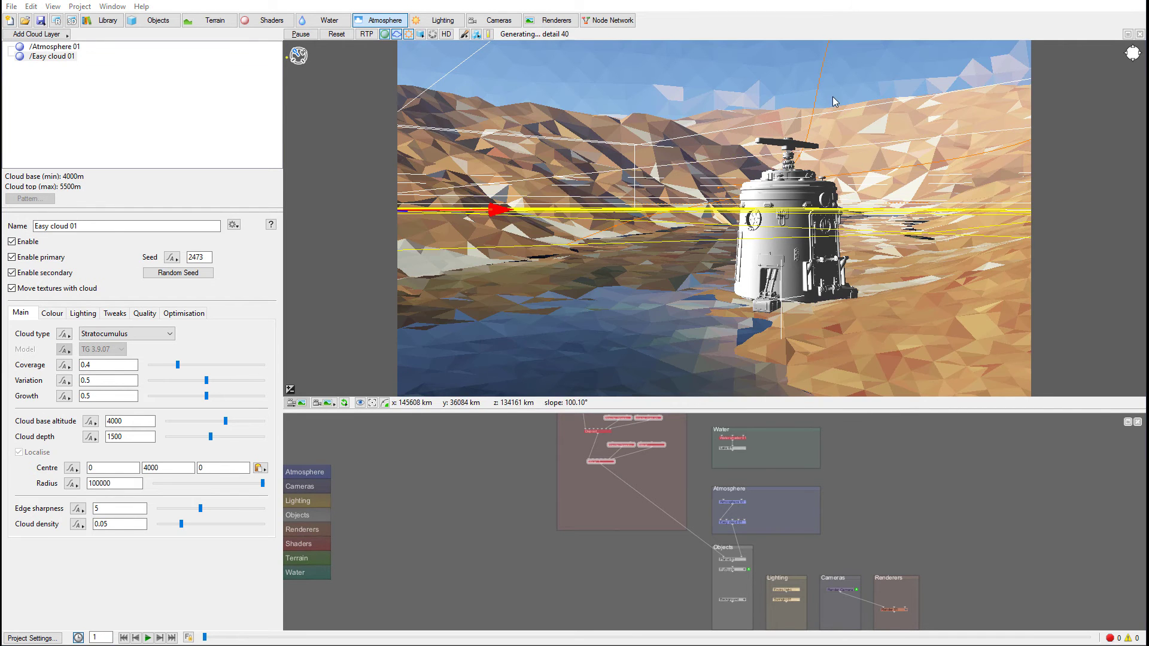
click(56, 35)
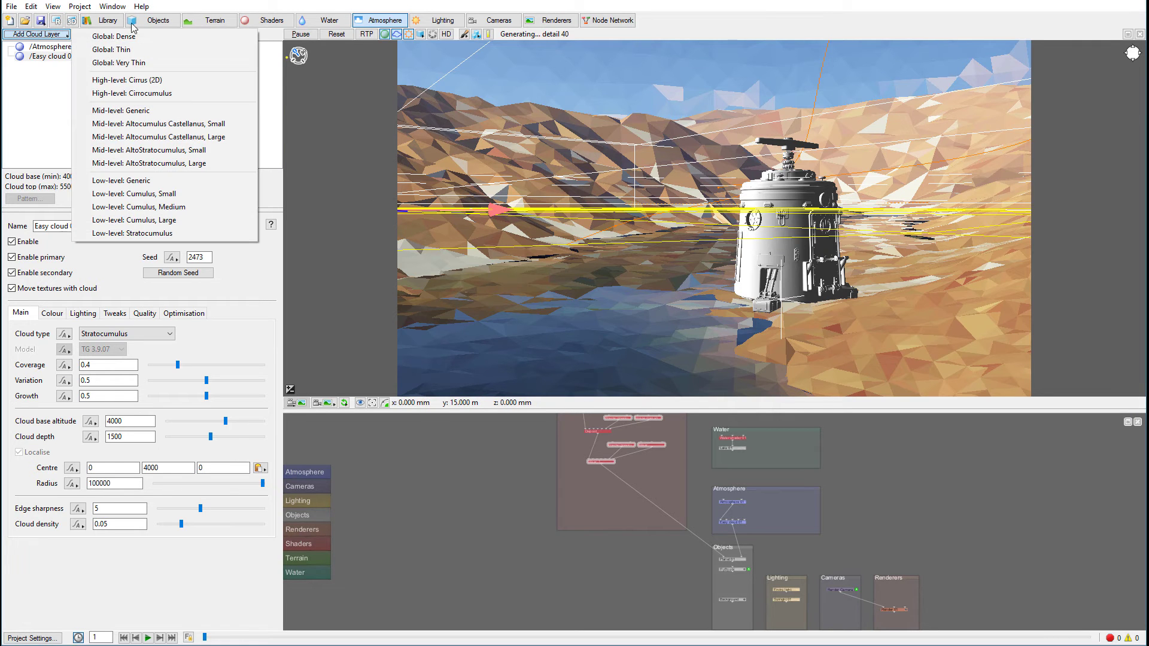
click(174, 93)
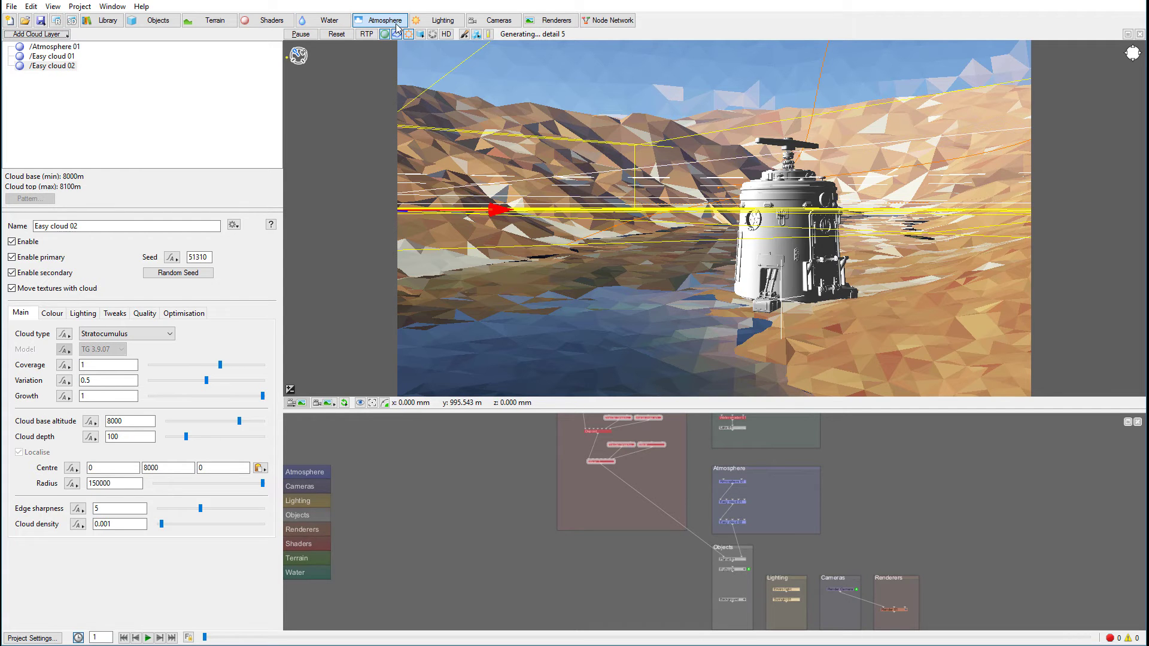
click(428, 20)
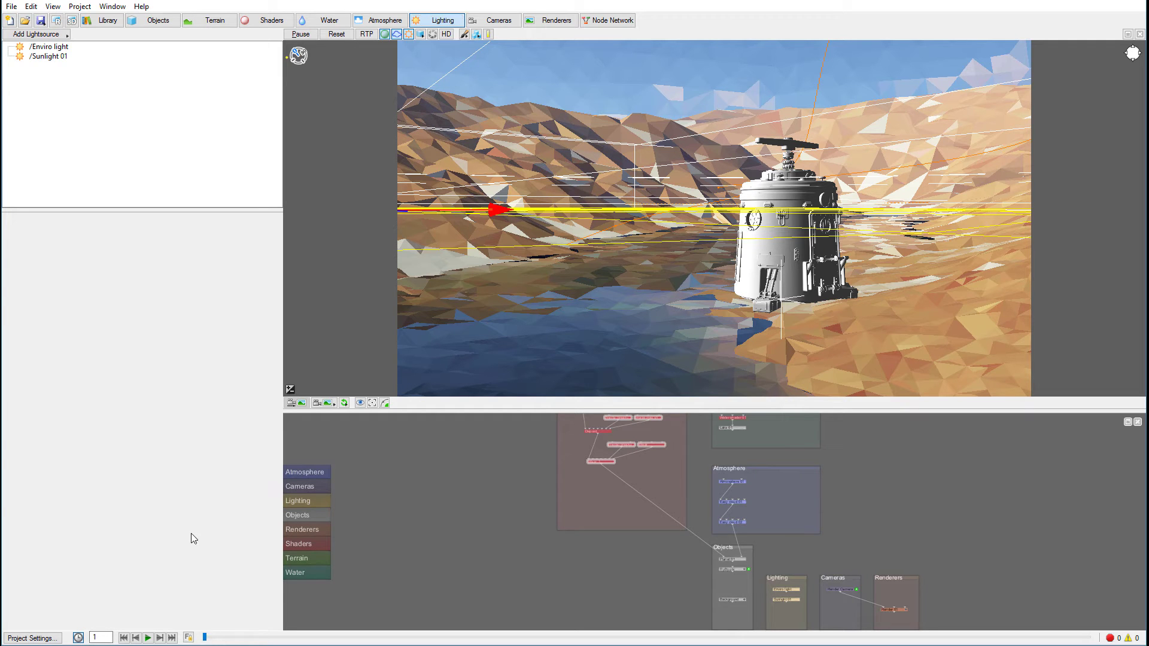
Set Sunlight 01 to heading 301.5° and lower its elevation to 19.125°
click(48, 56)
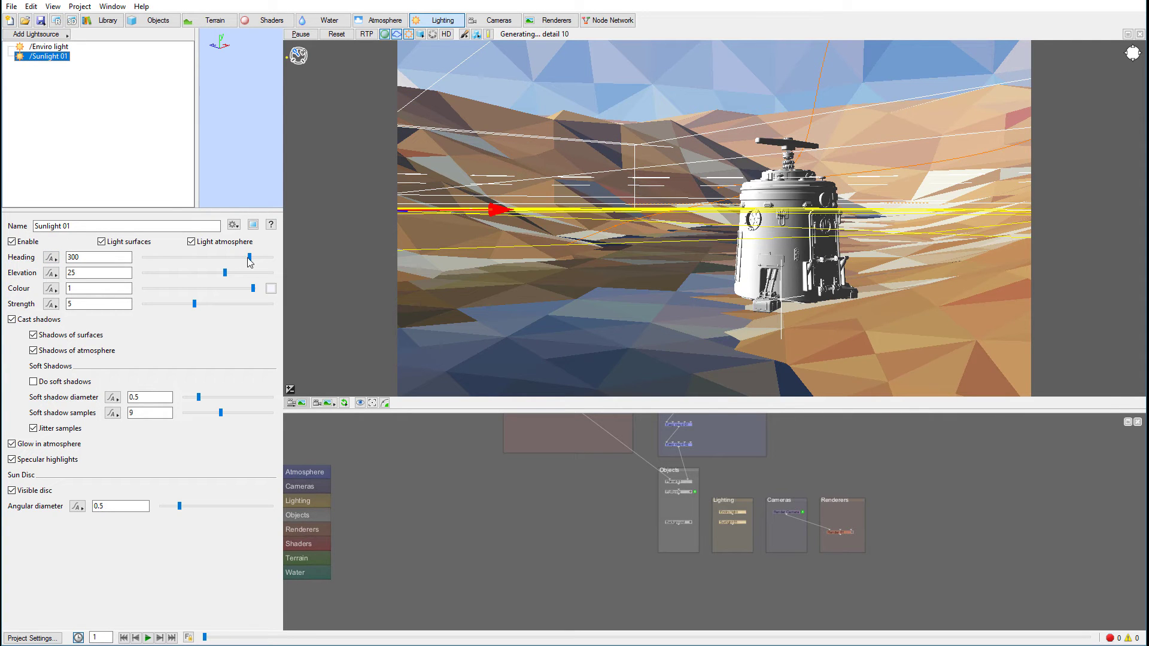
drag(250, 261, 251, 261)
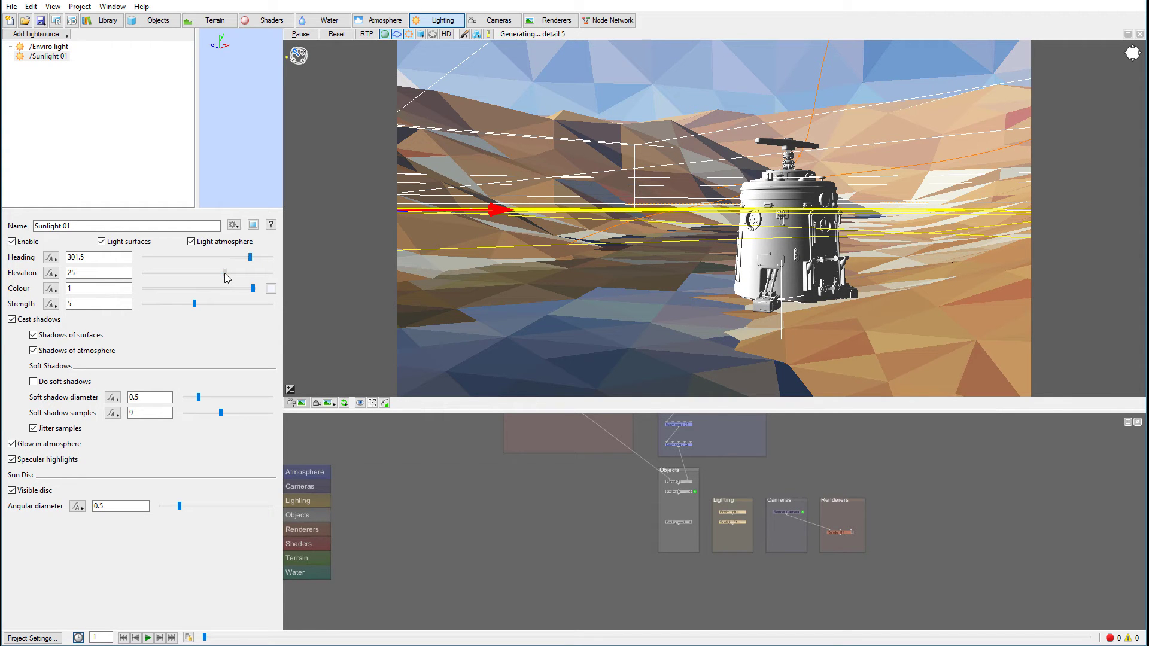
drag(225, 273, 226, 276)
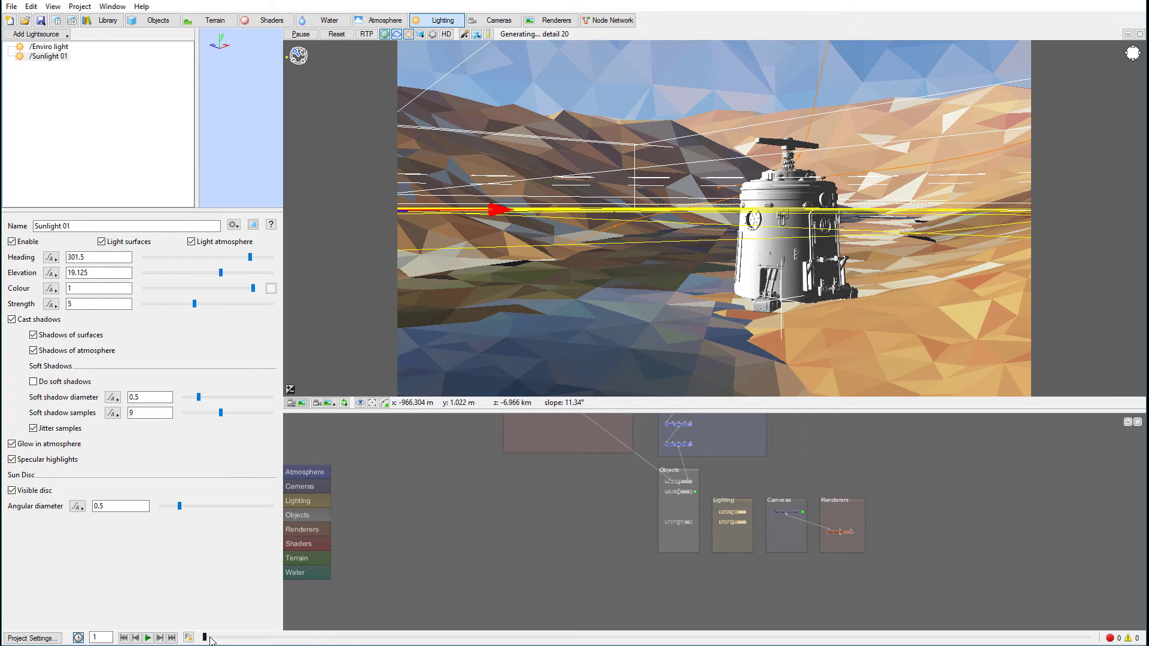
Move to frame 237 and turn on the ray-traced preview (RTP)
drag(205, 638, 1080, 639)
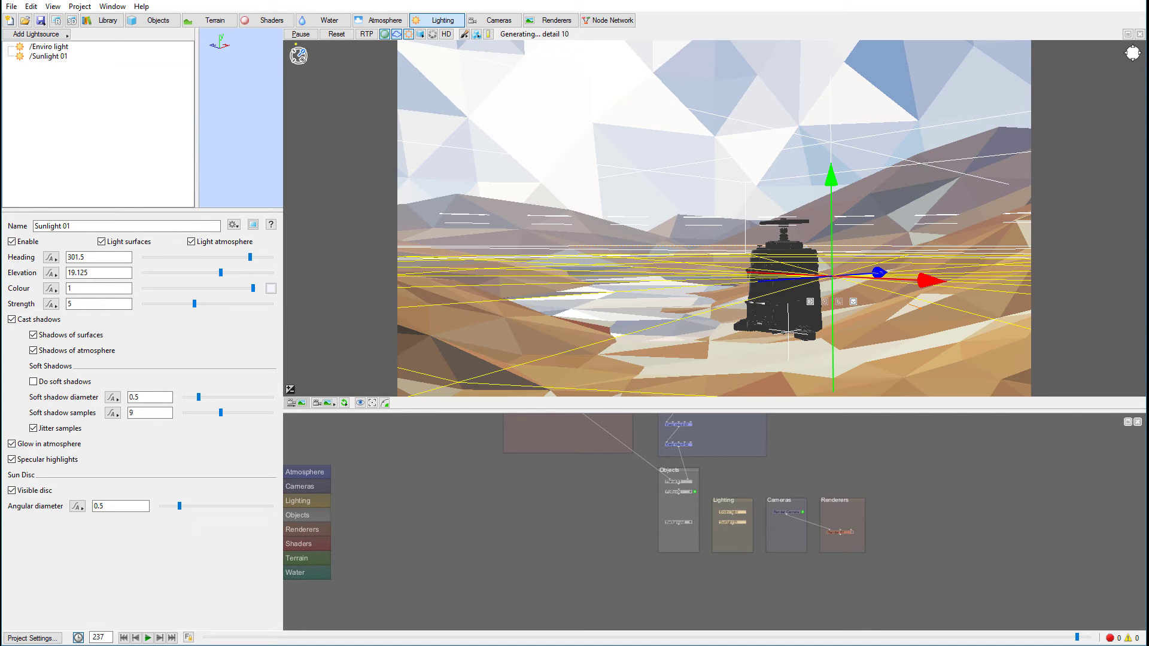
click(365, 34)
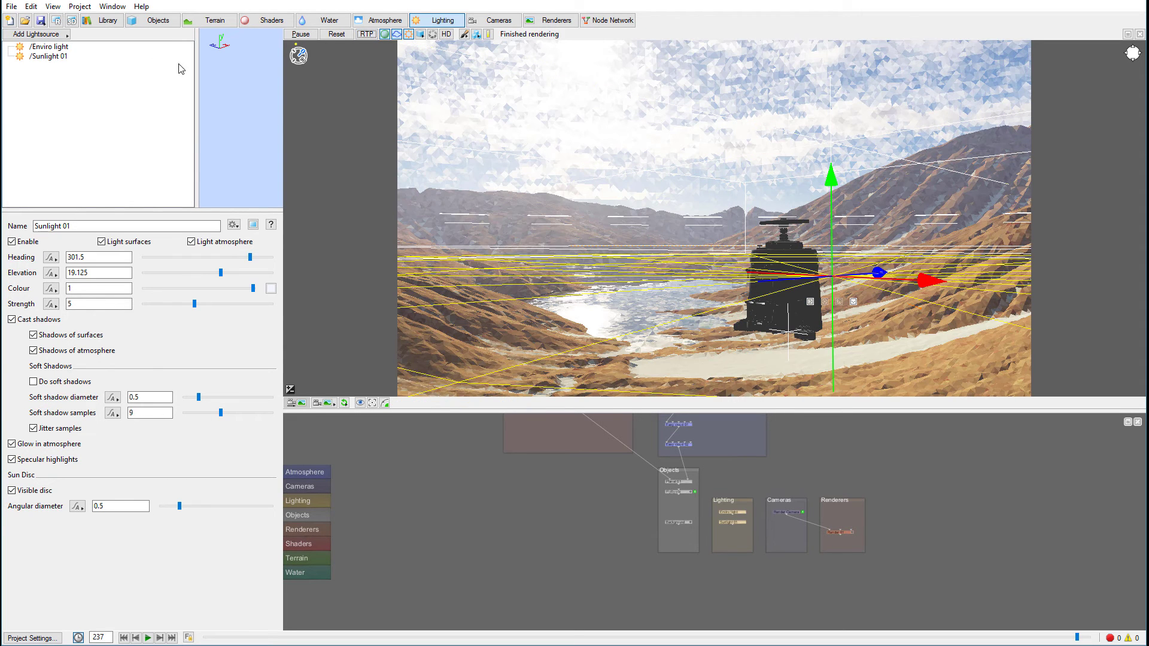
Reduce Easy cloud 01's density to thin the first cloud layer
click(364, 23)
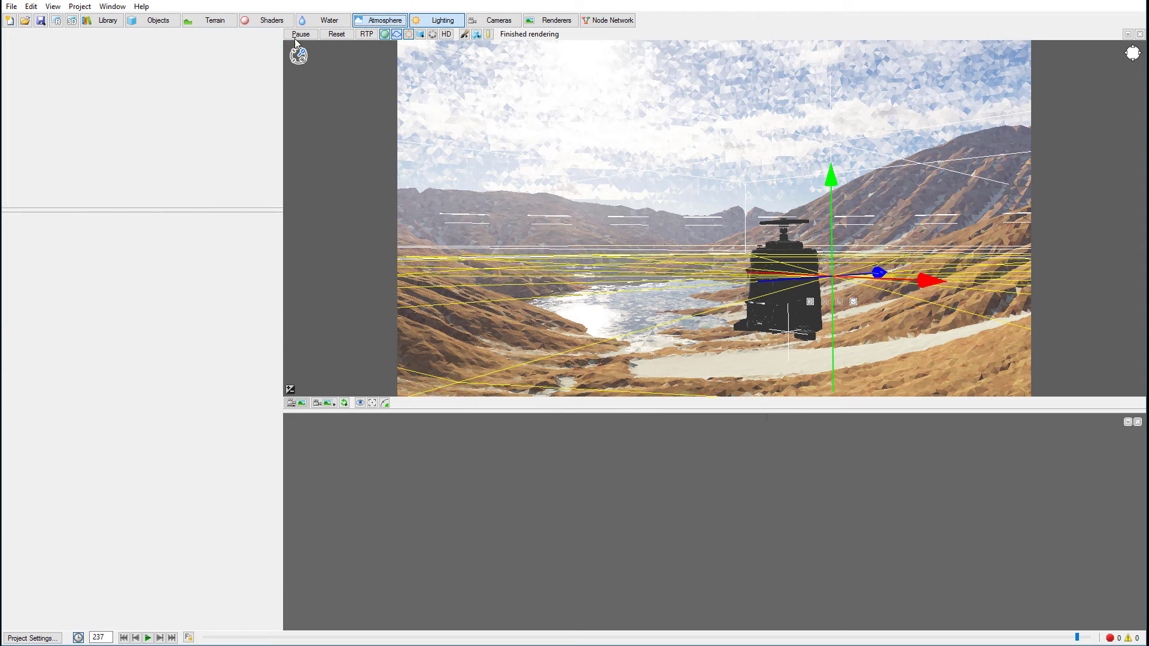
click(53, 57)
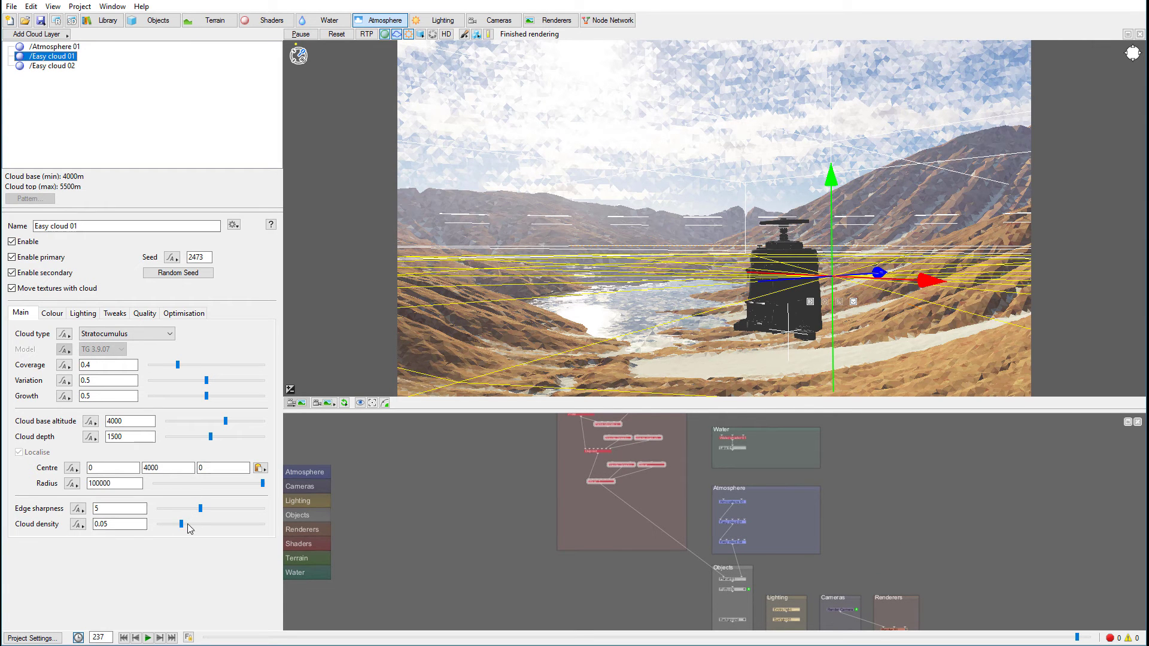
drag(181, 524, 168, 524)
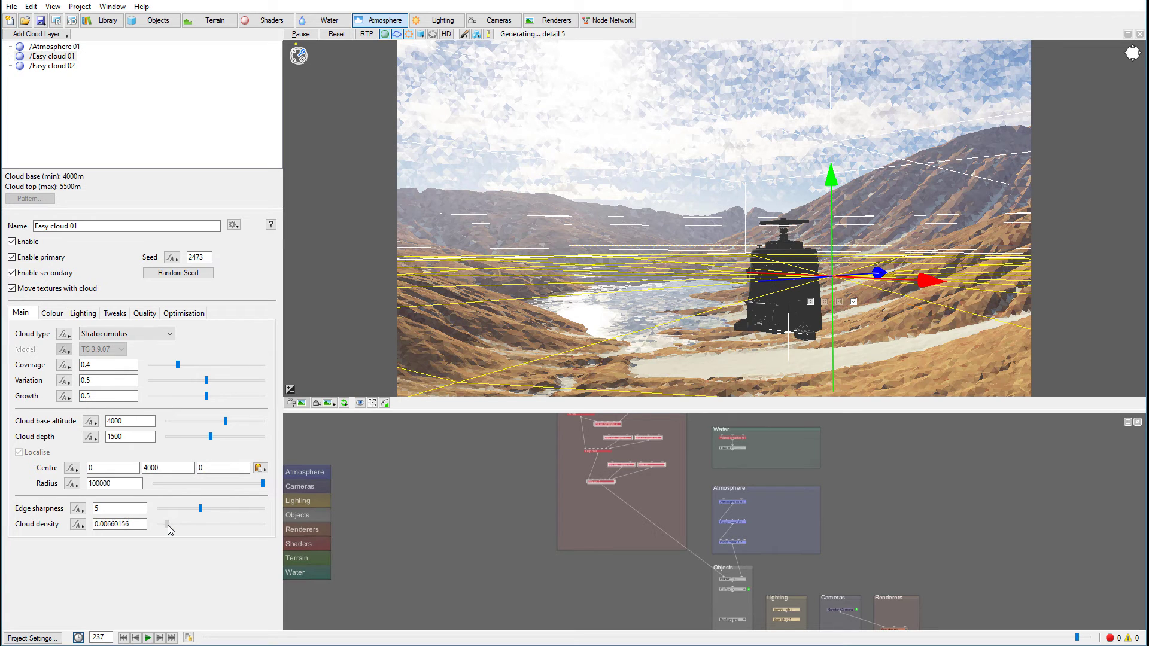
Drop Easy cloud 02's cloud density almost to zero, 0.0025
click(52, 66)
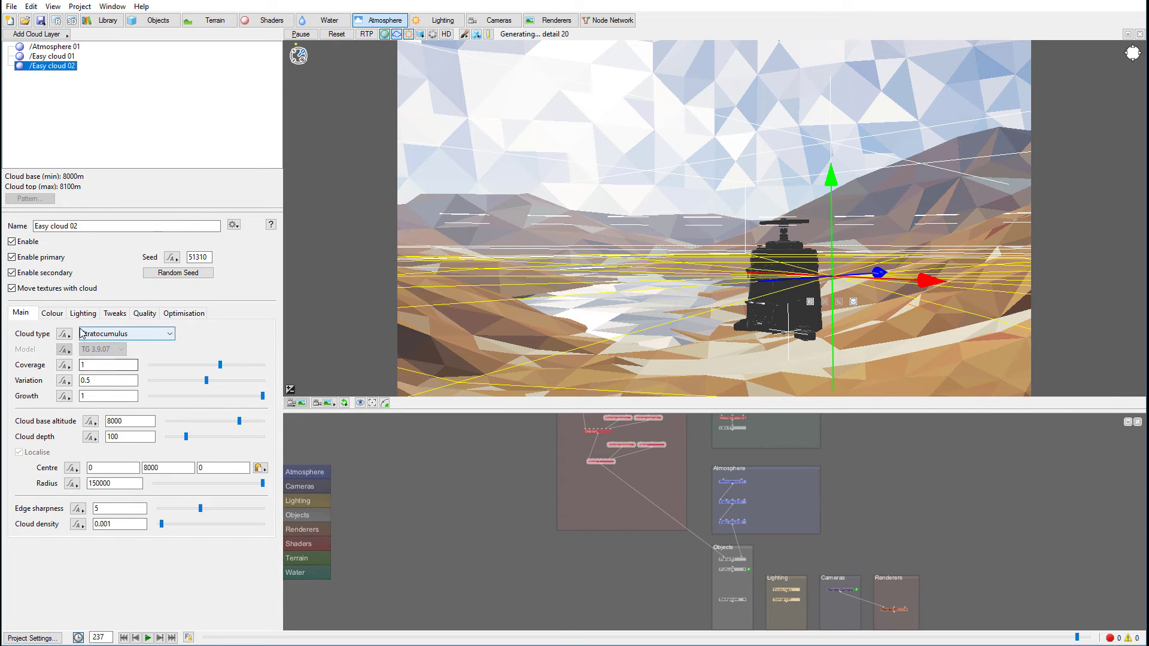
click(52, 313)
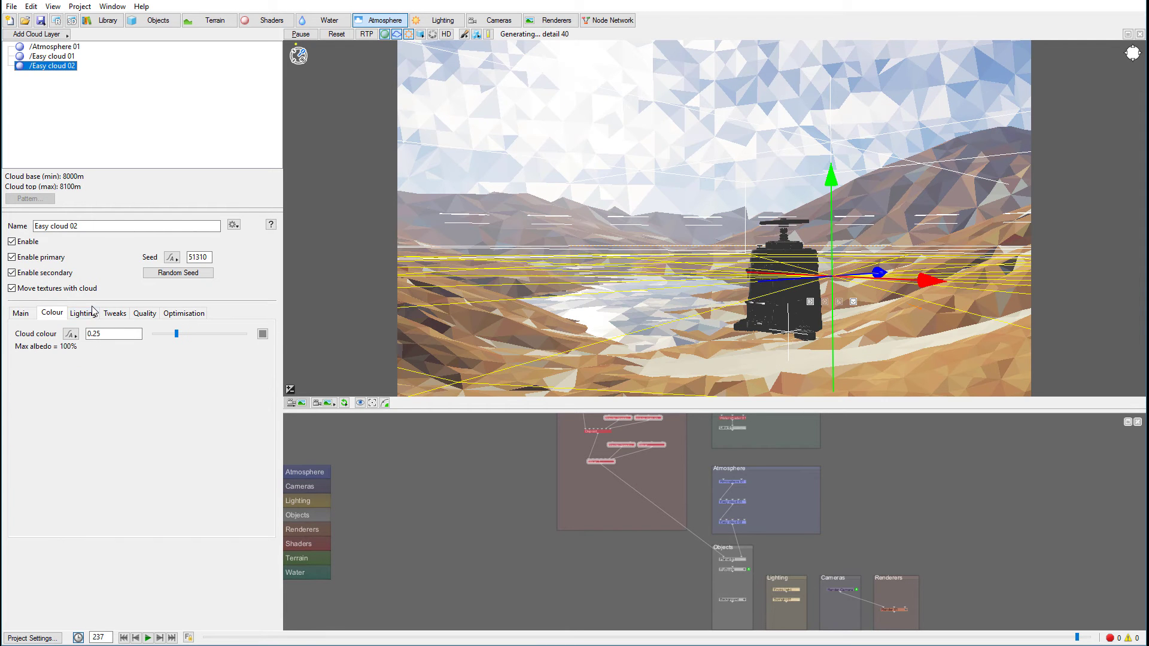
click(21, 313)
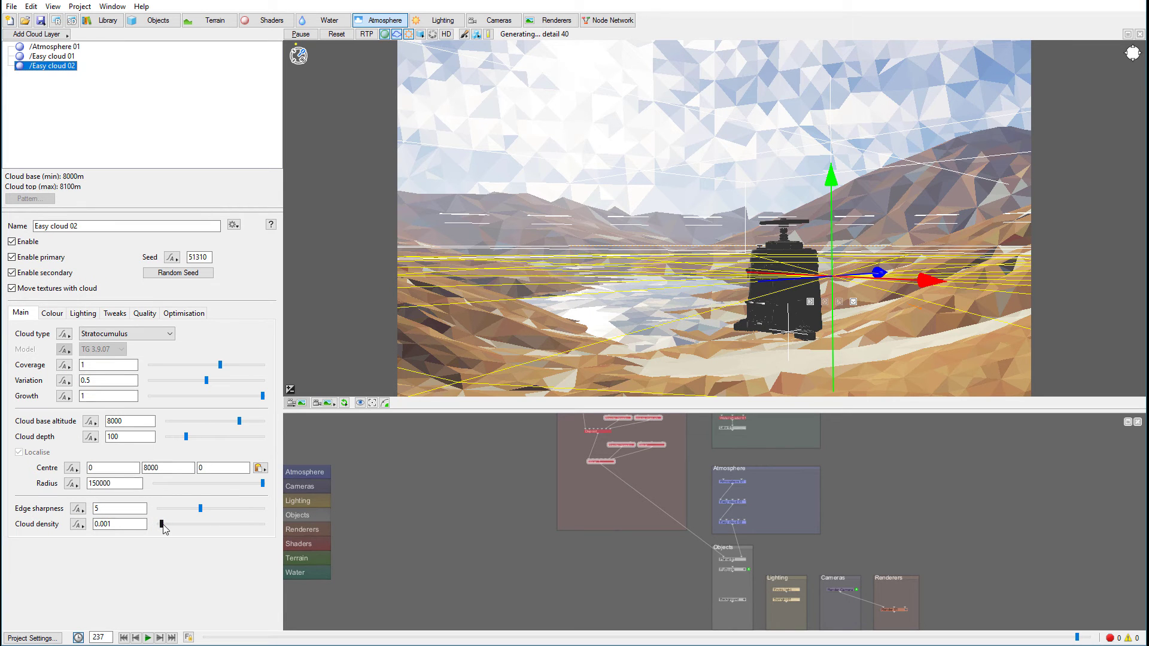
drag(161, 524, 241, 527)
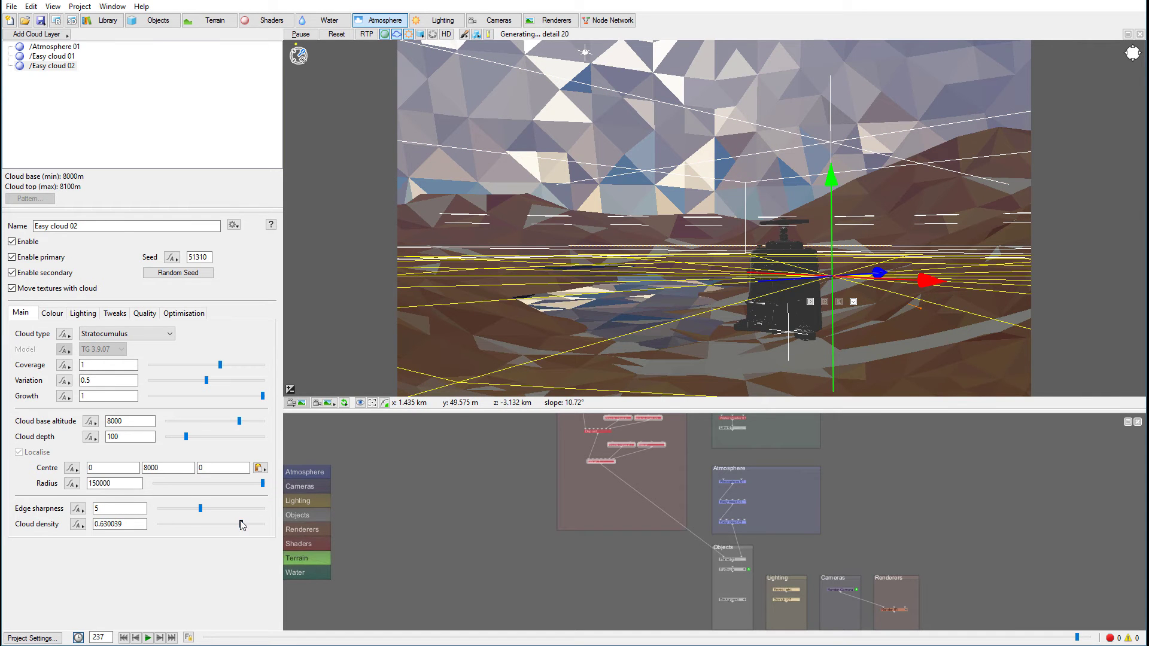
drag(241, 524, 166, 530)
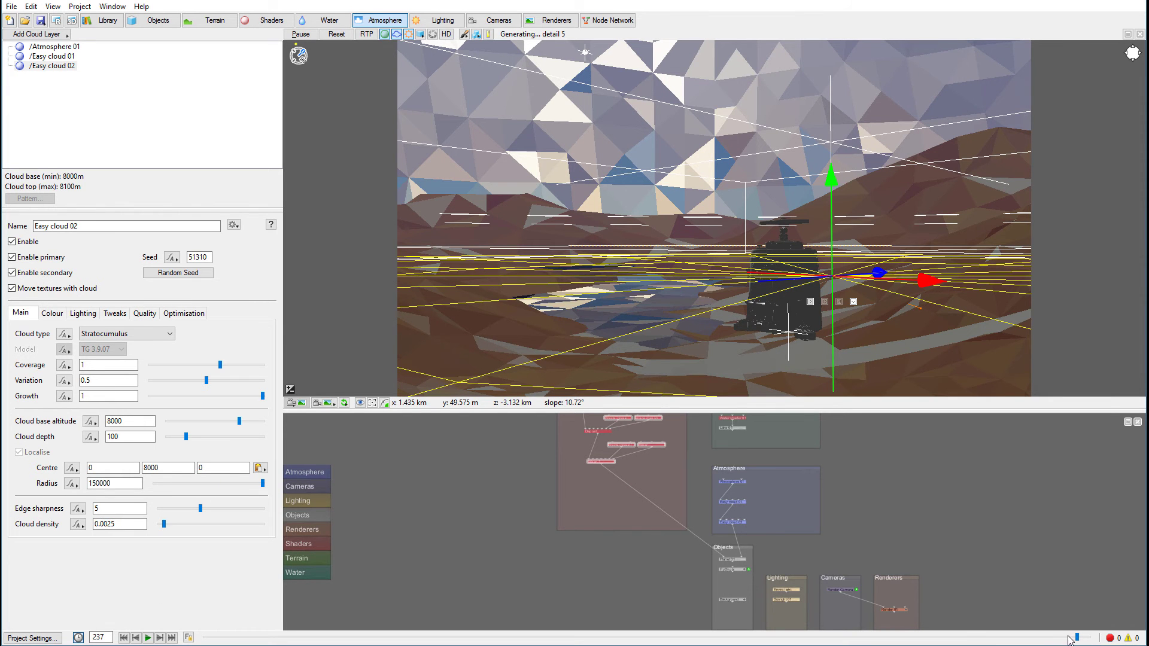
Key Easy cloud 02's density at 0.0025 on frame 1 and 0.0826562 on frame 240
drag(1077, 638, 126, 633)
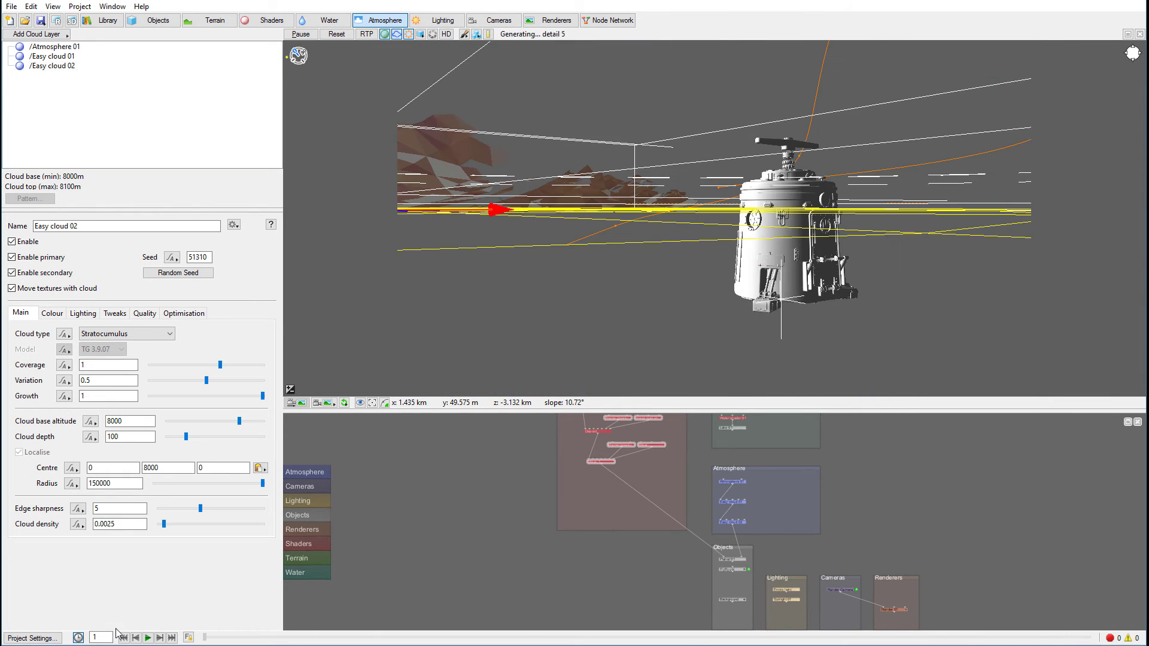
click(77, 524)
click(143, 526)
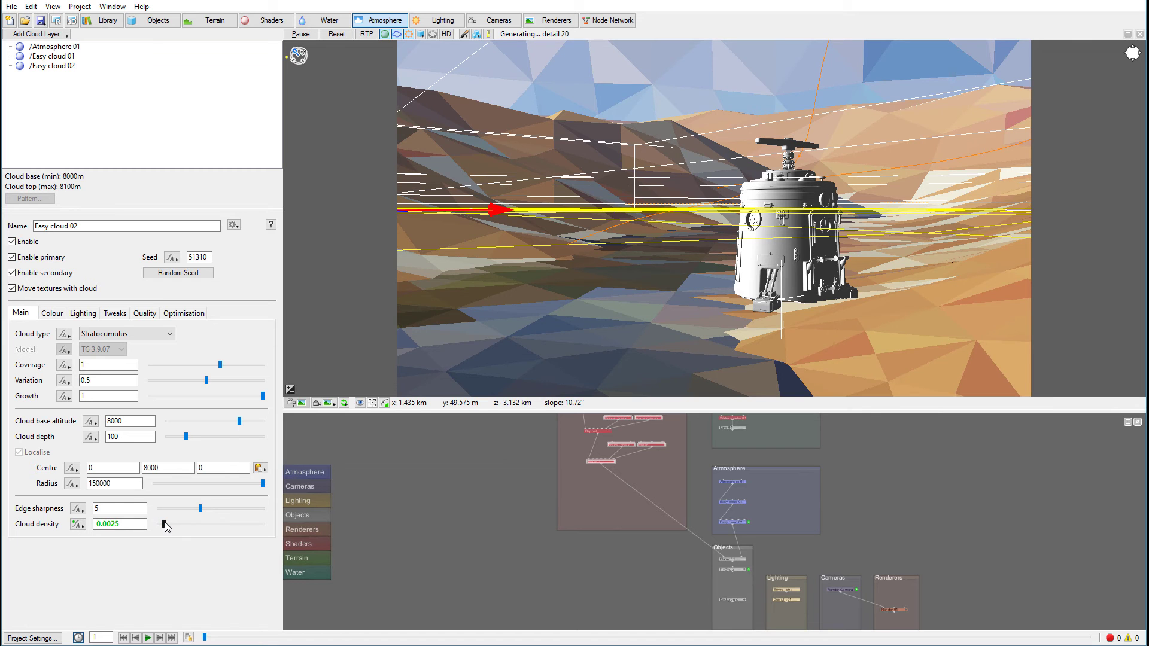
drag(205, 638, 1087, 638)
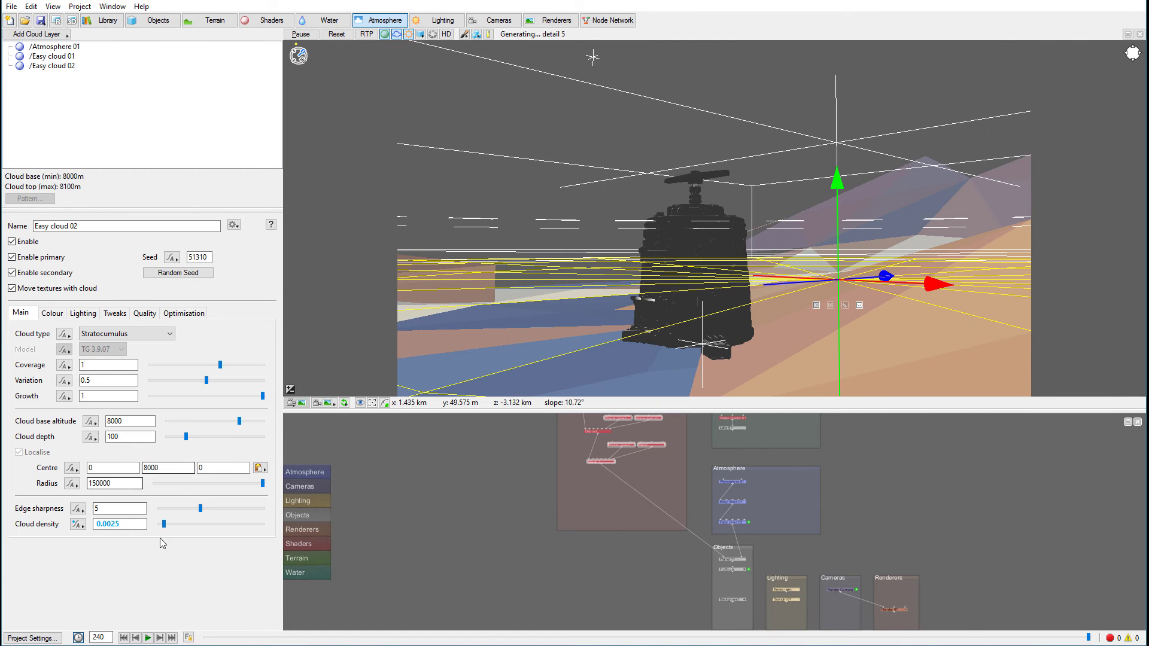
drag(163, 524, 188, 523)
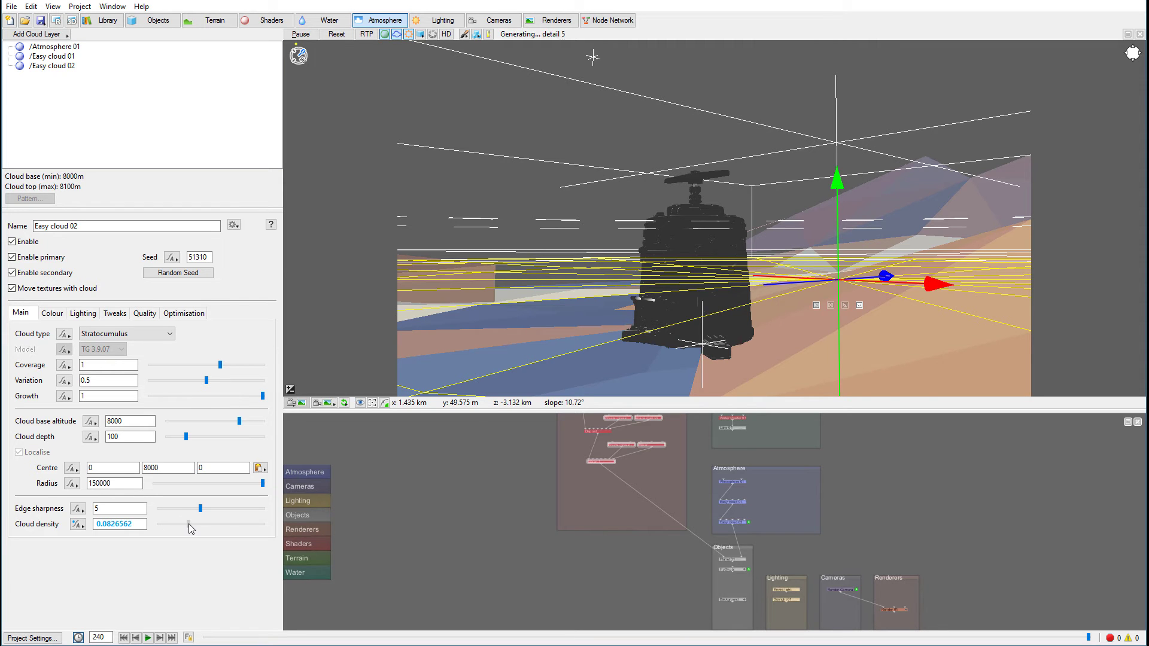
click(78, 524)
click(136, 526)
drag(1088, 639, 204, 638)
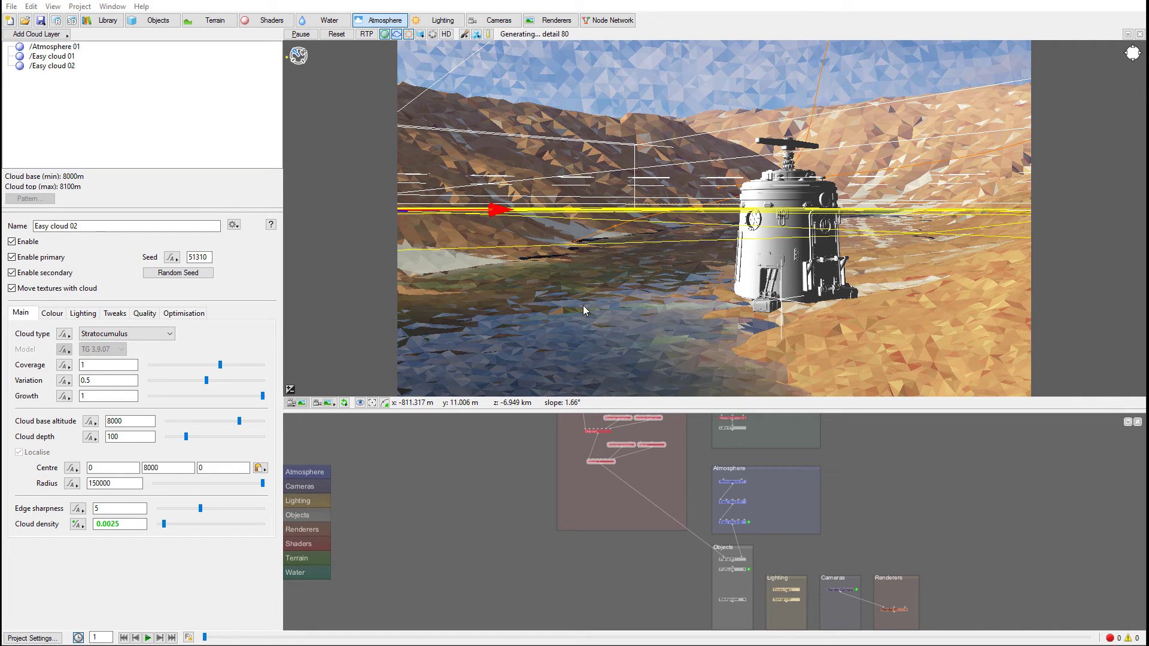
Open the Render 01 node's settings from the Node Network
click(902, 608)
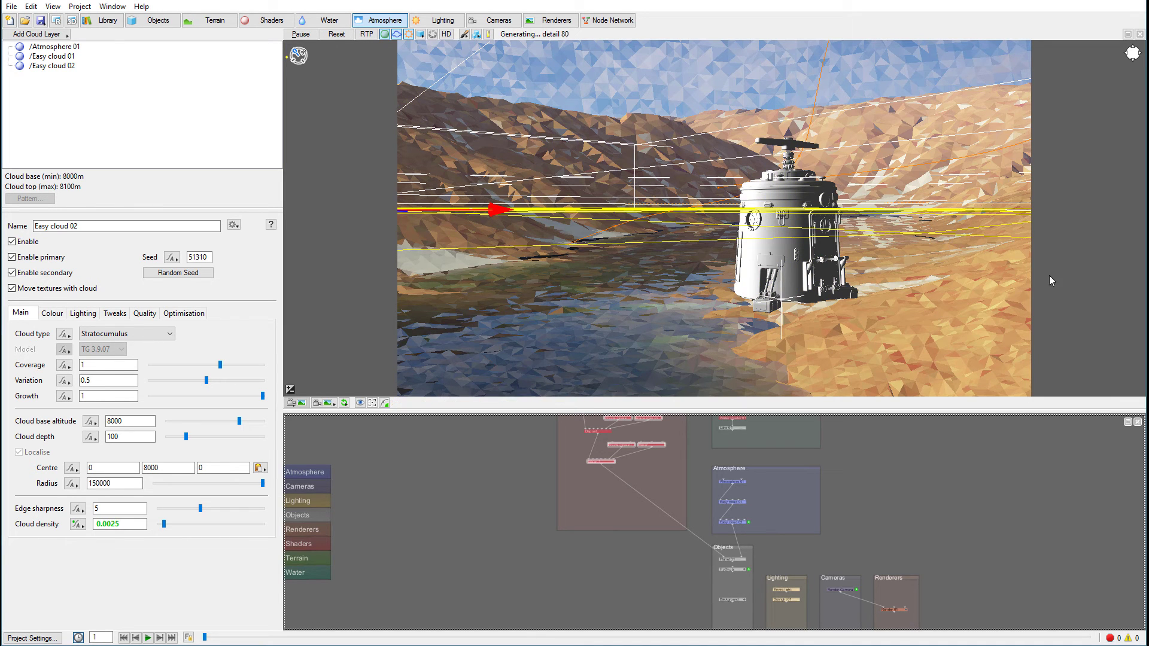
scroll(912, 577, up, 3)
scroll(912, 576, up, 2)
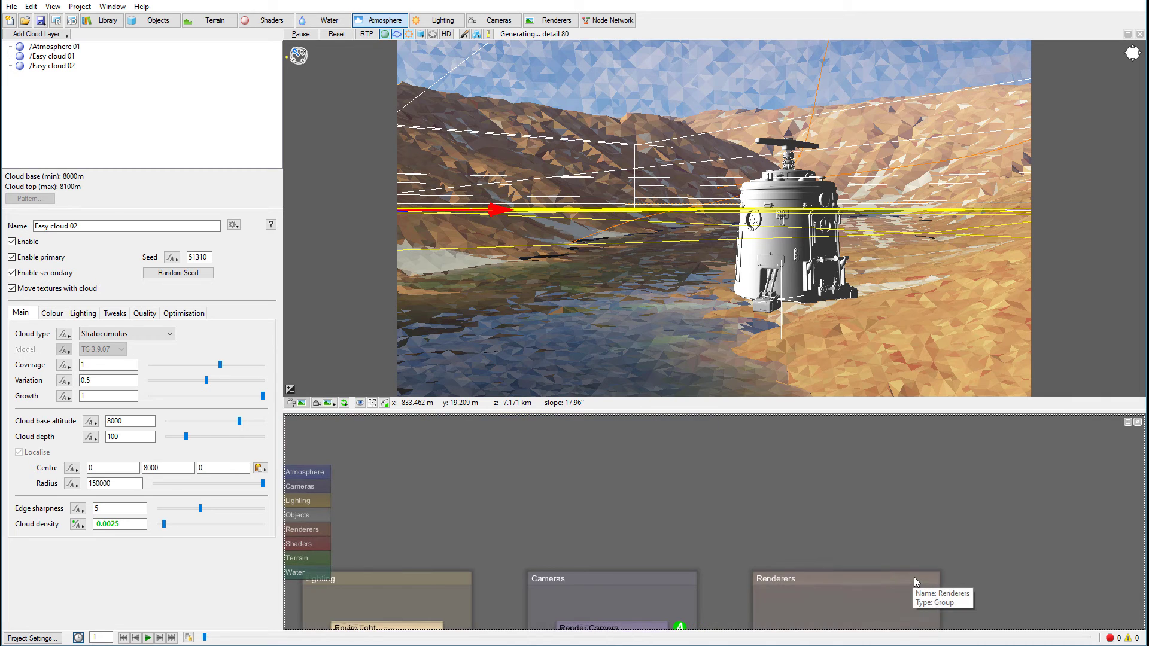
scroll(943, 497, down, 3)
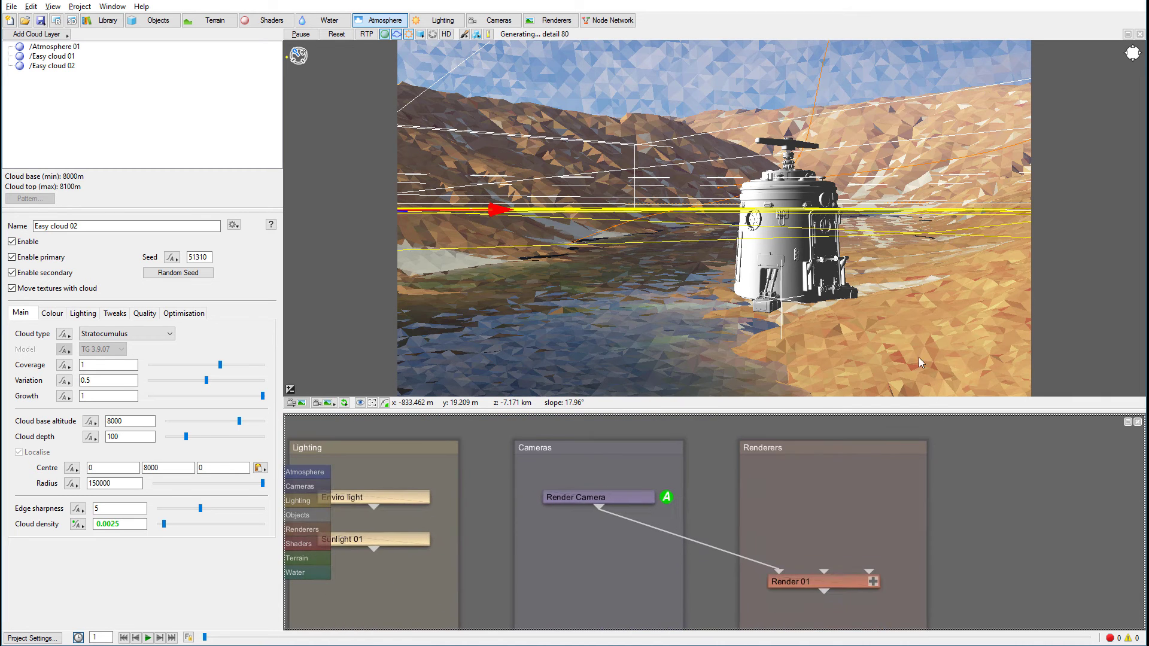
double_click(833, 581)
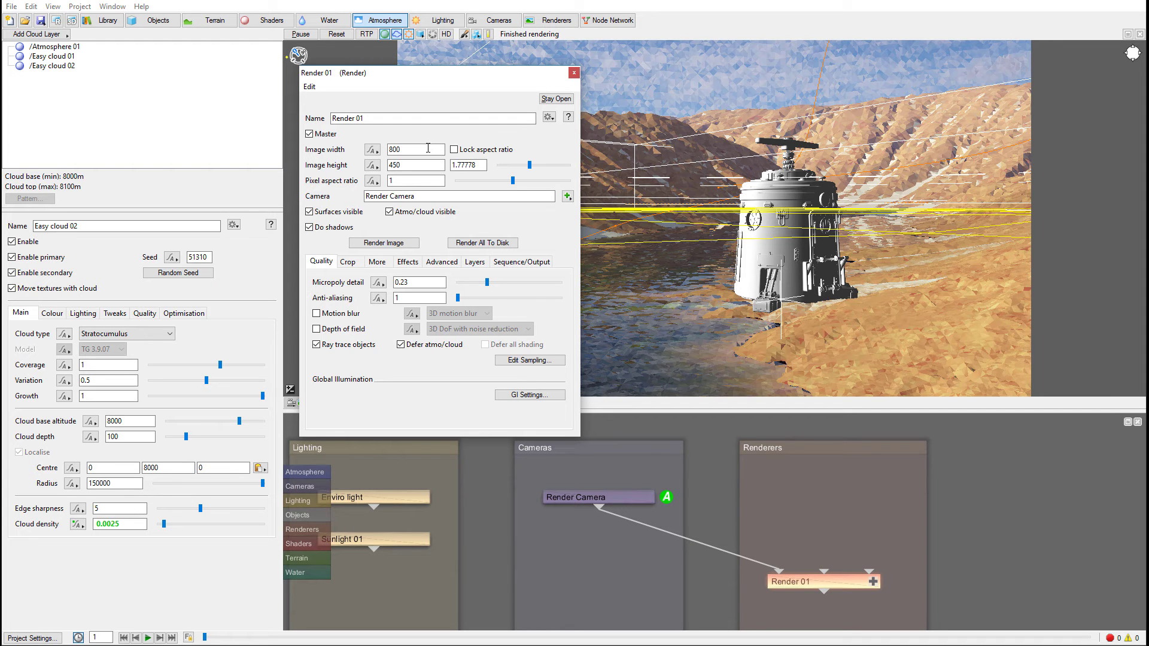
Set output to 1920×1080 with locked aspect ratio, micropoly detail 0.43 and anti-aliasing 4
double_click(428, 148)
text(1920)
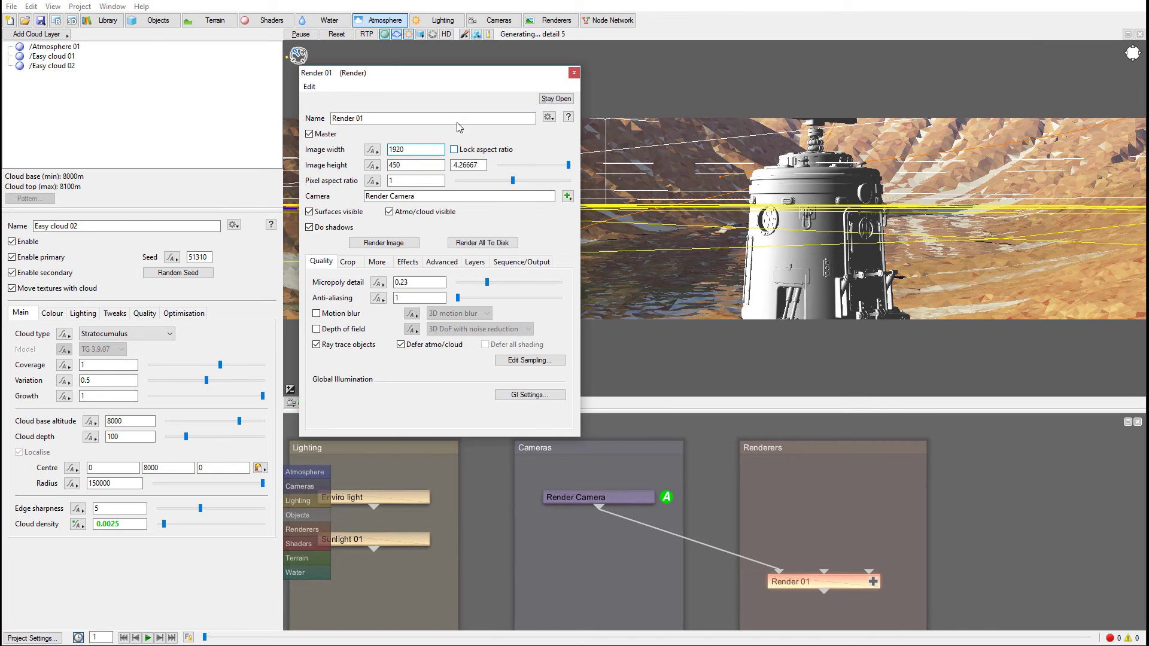
key(Tab)
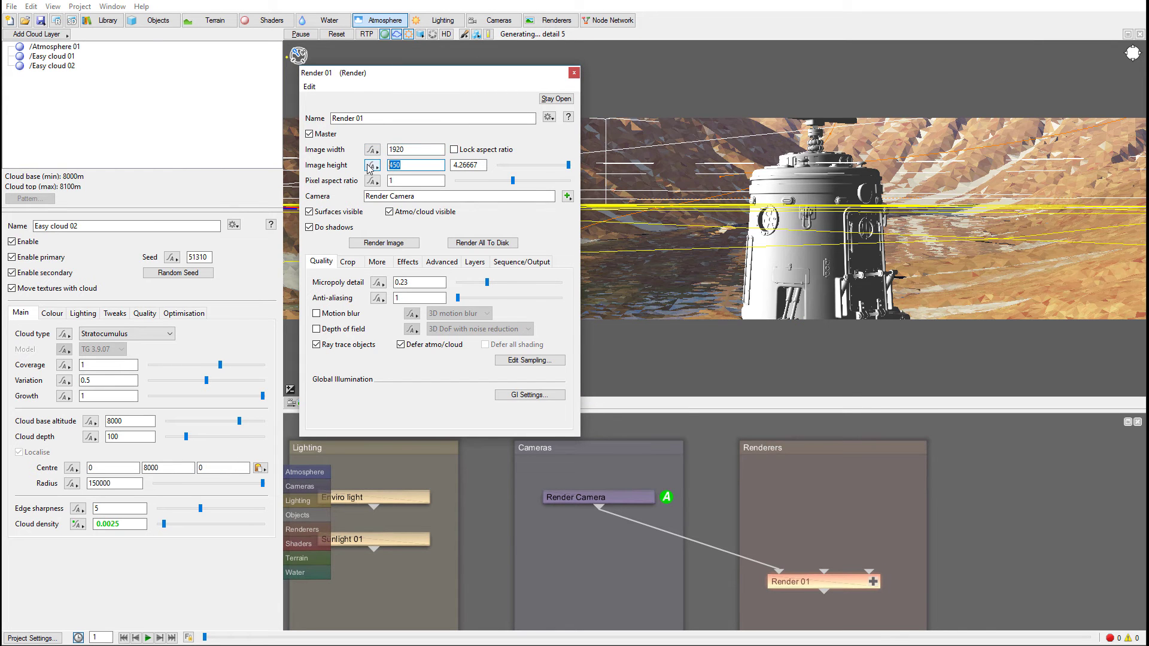
text(1080)
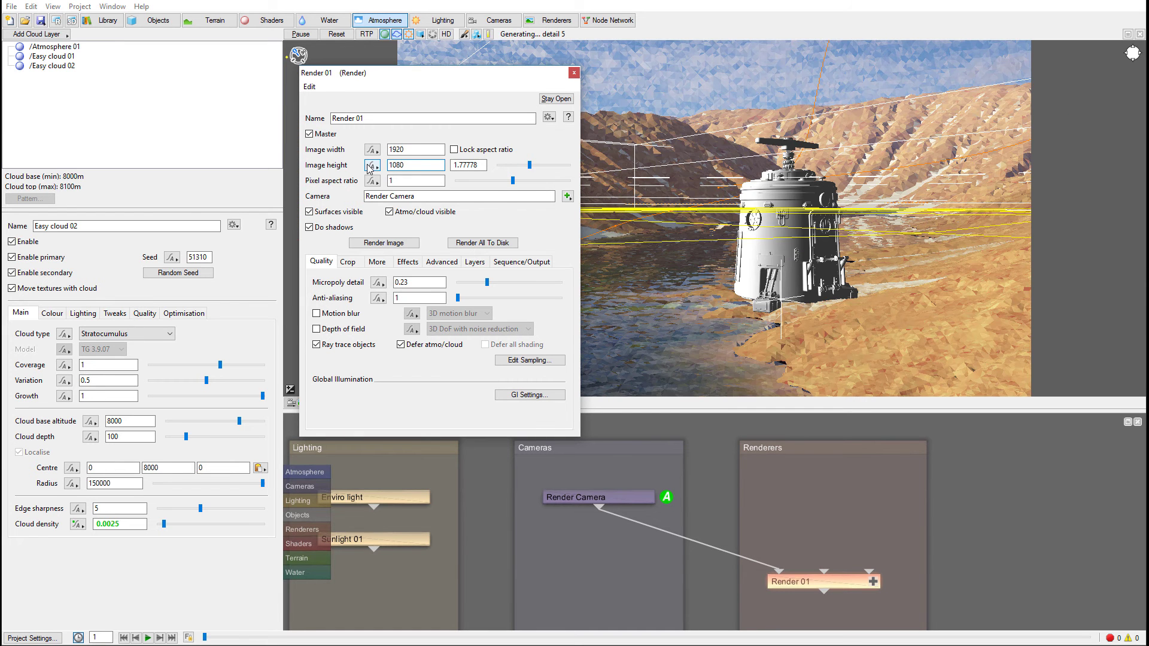
click(462, 150)
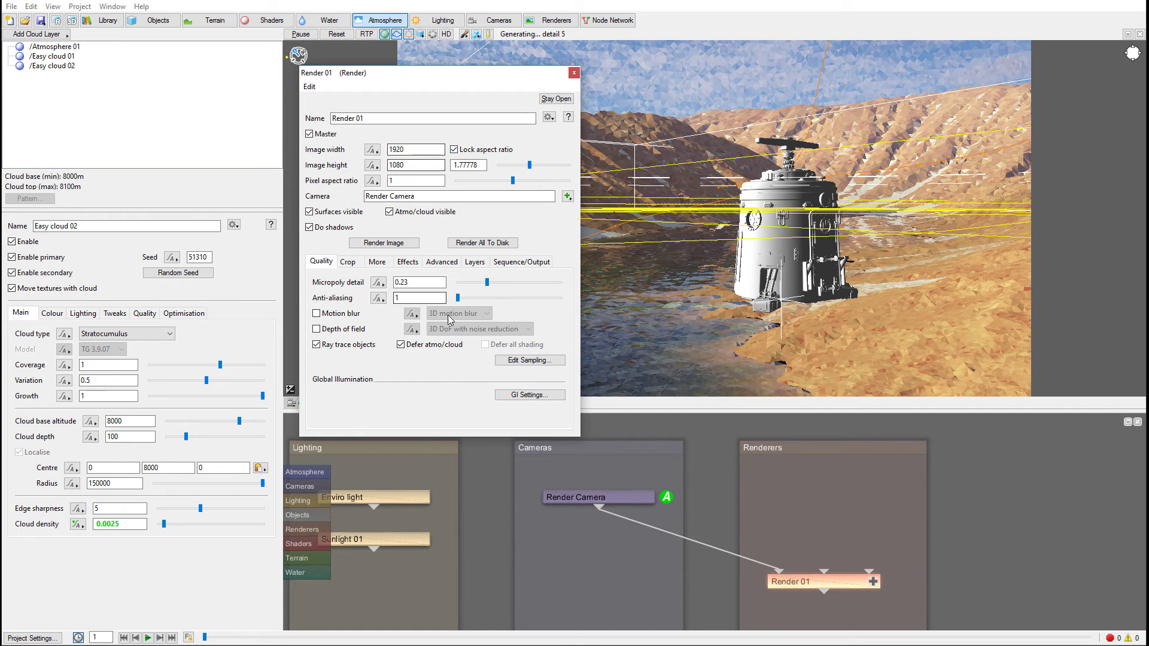
drag(462, 299, 502, 297)
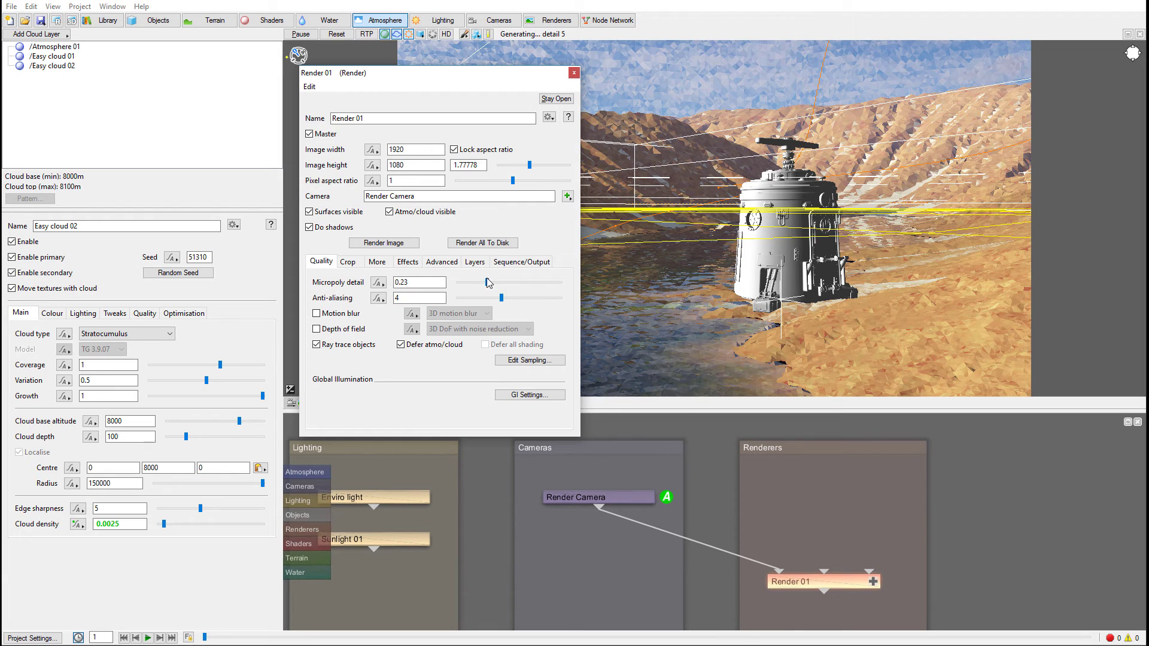
click(512, 283)
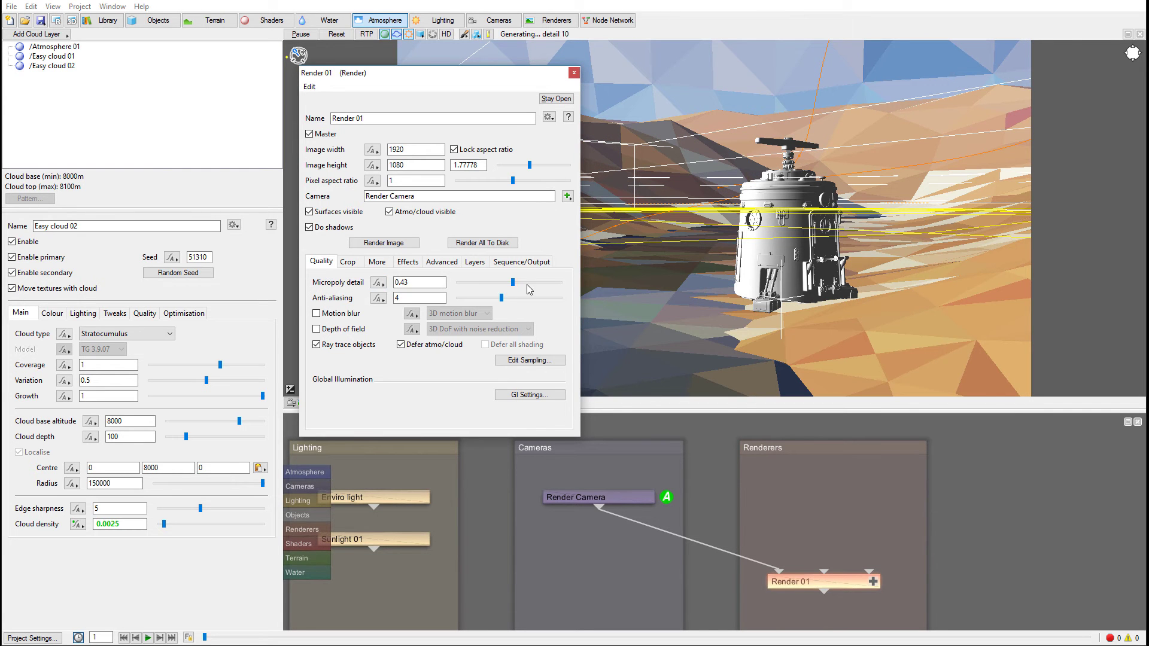
click(494, 298)
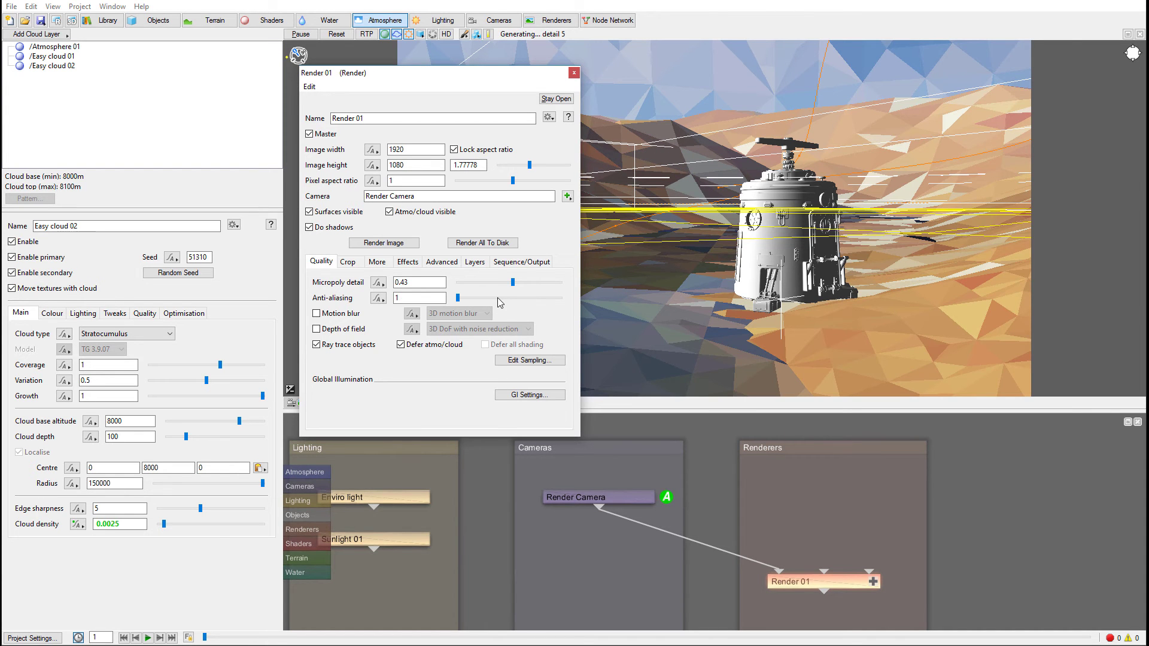
click(510, 295)
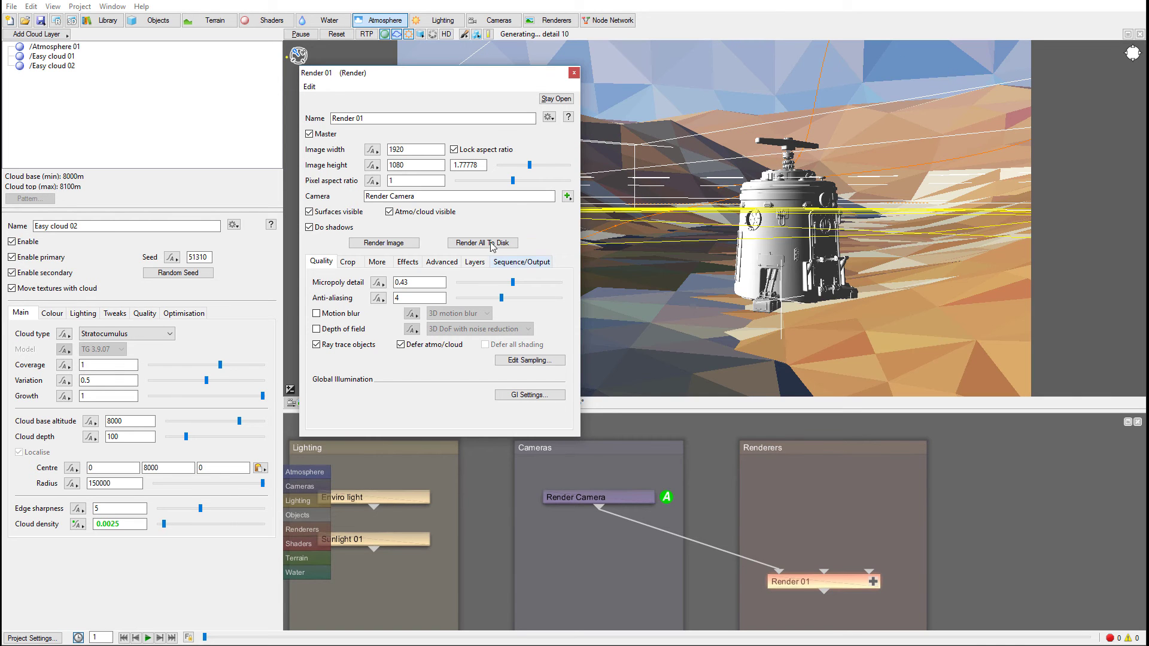
Toggle motion blur and browse its type choices, the crop and the quality options
click(316, 314)
click(470, 314)
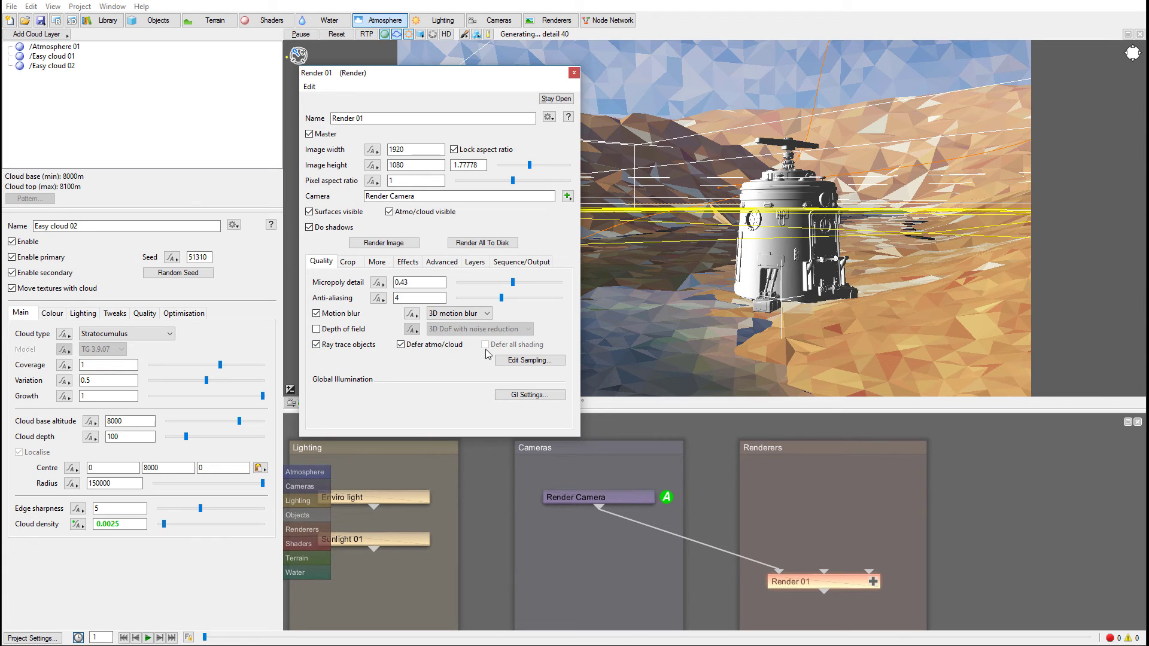
click(347, 262)
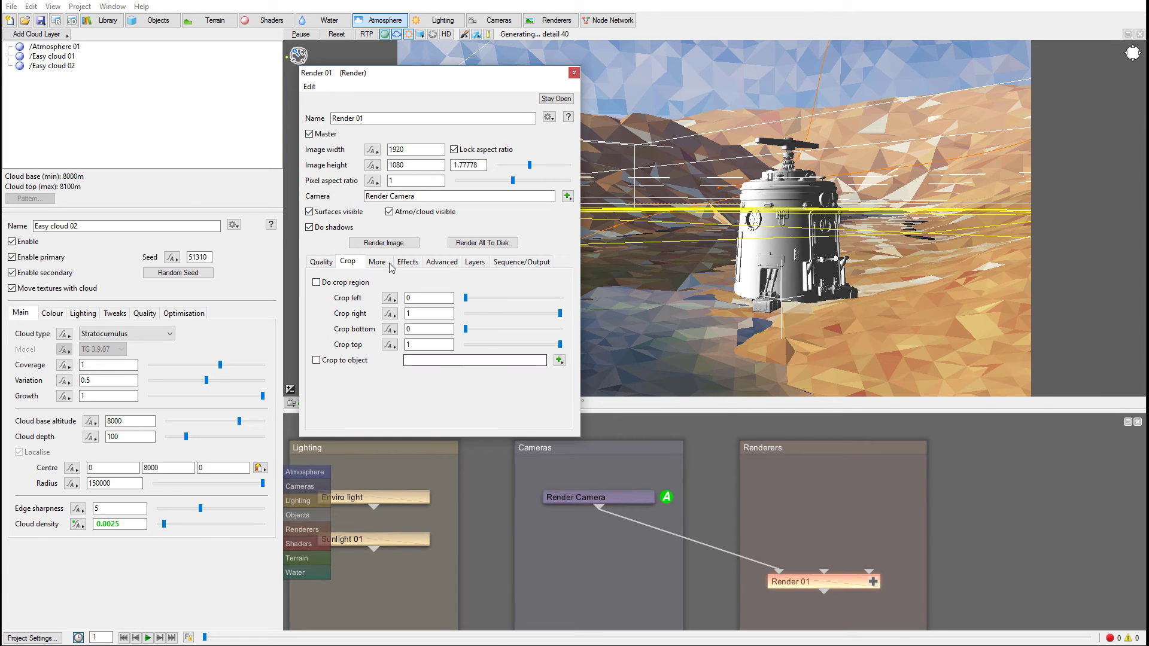
click(379, 262)
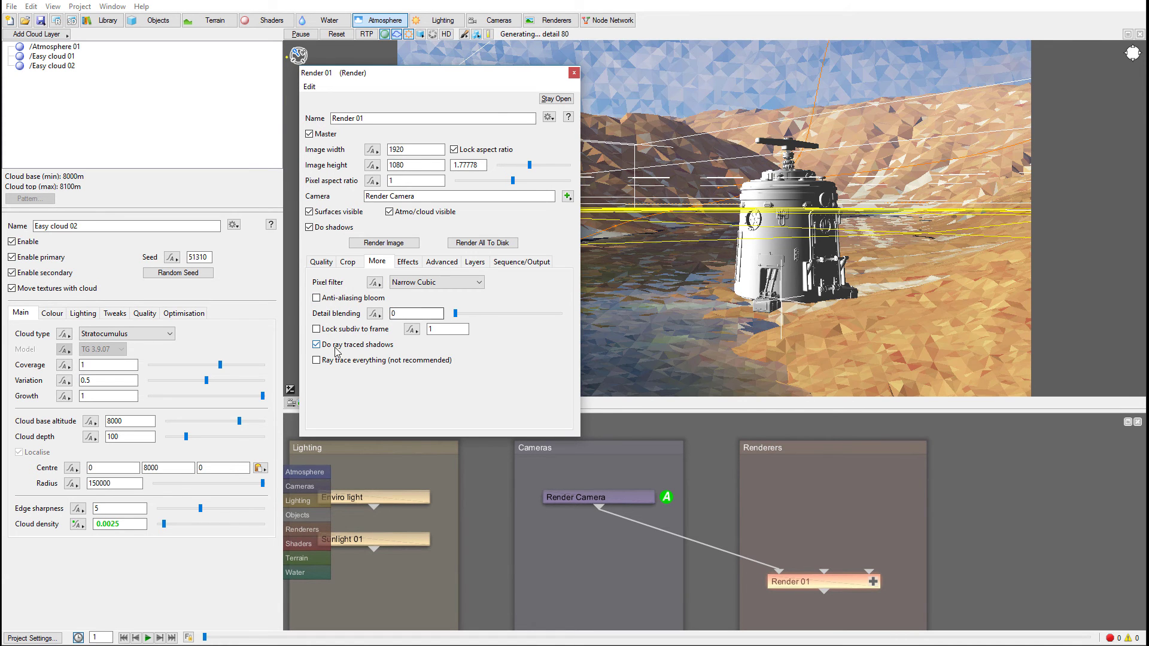
Enable bloom, starburst and experimental atmo bloom, with atmo bloom 0.1875 and size 0.175
click(415, 265)
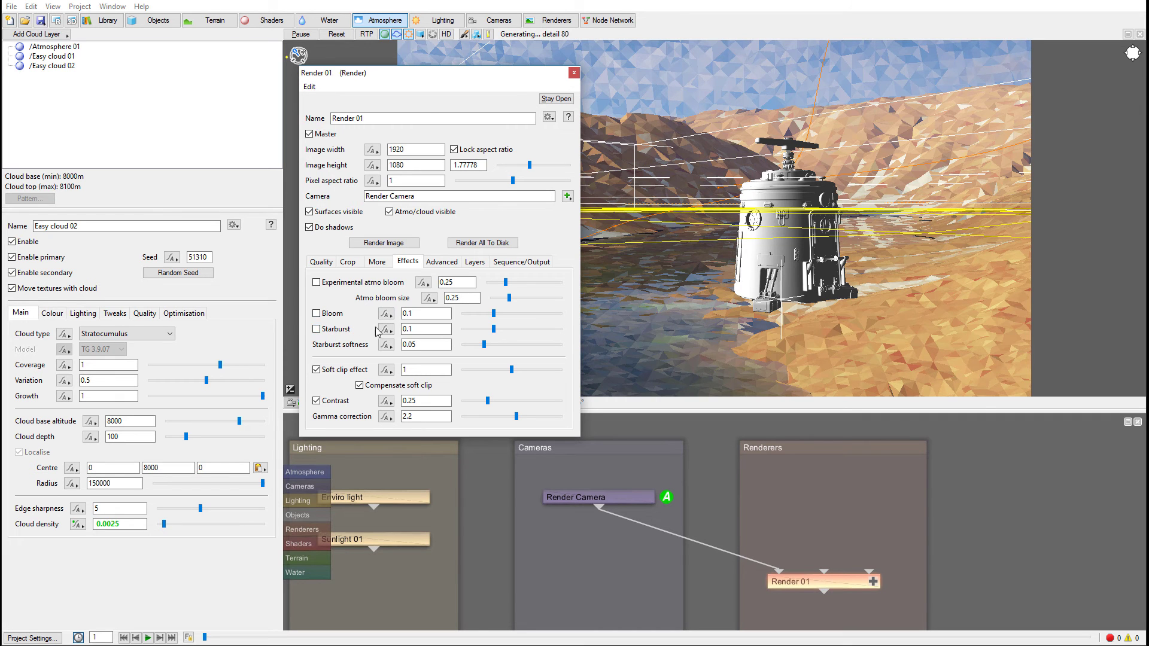
click(316, 313)
click(317, 329)
click(317, 283)
drag(503, 287, 485, 344)
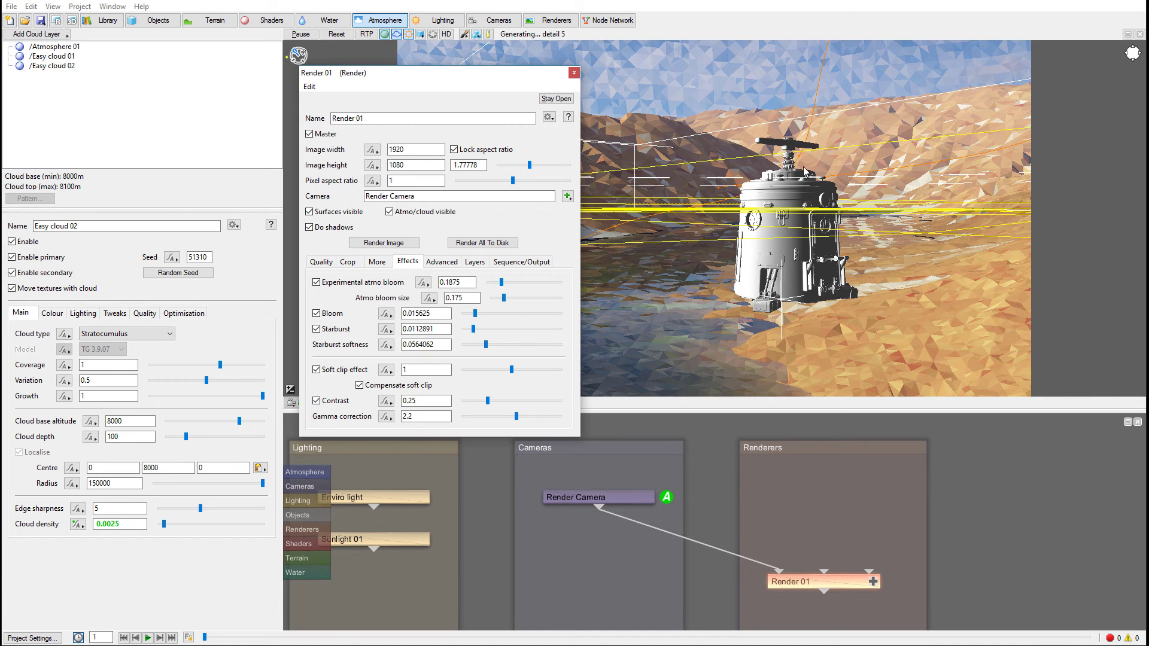
Rename both output filenames from temp to finl, giving Render\finl.%04d.tif
click(441, 262)
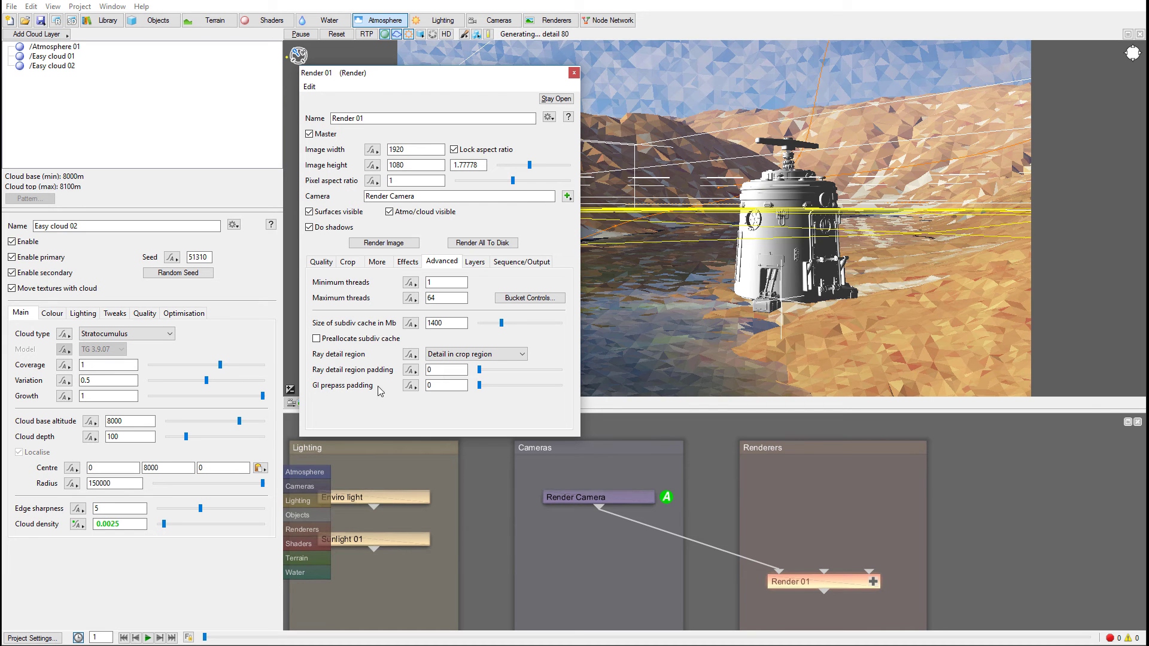
click(475, 261)
click(505, 262)
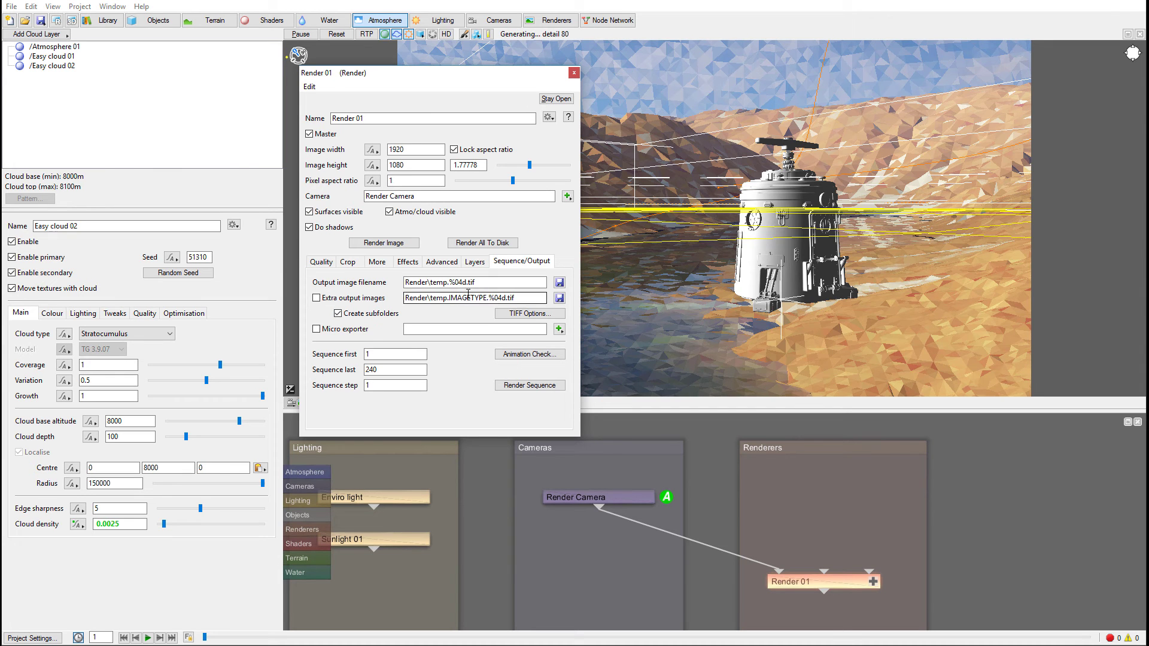
click(449, 282)
text(.)
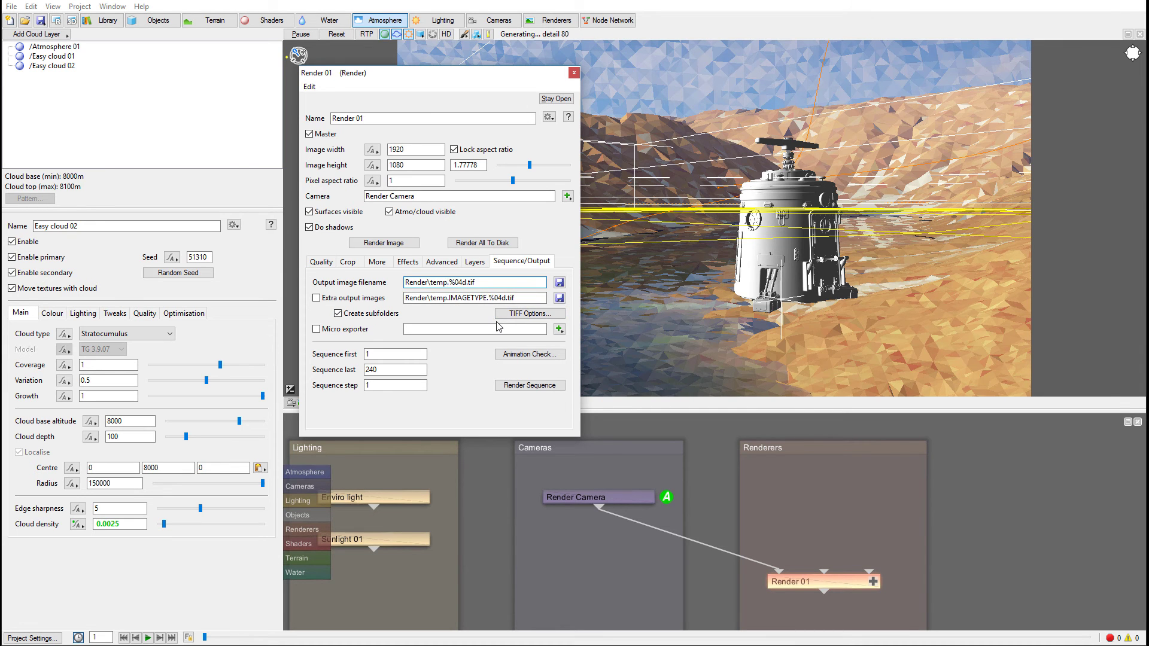
key(BackSpace)
key(BackSpace)
key(BackSpace)
key(BackSpace)
text(finl)
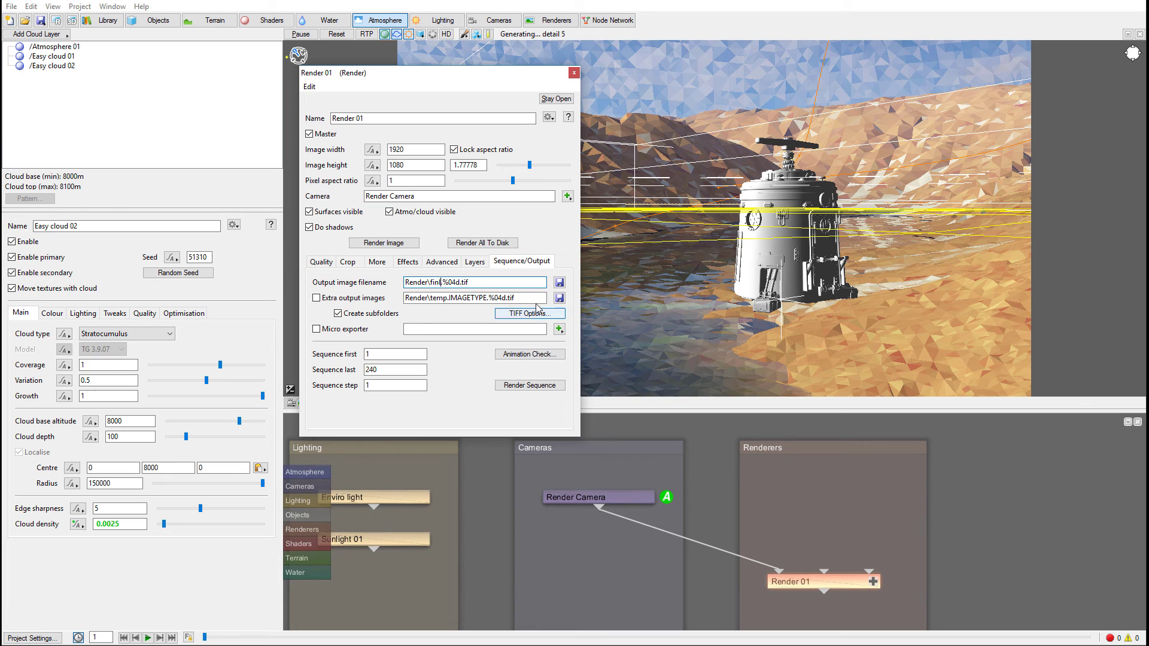
click(448, 297)
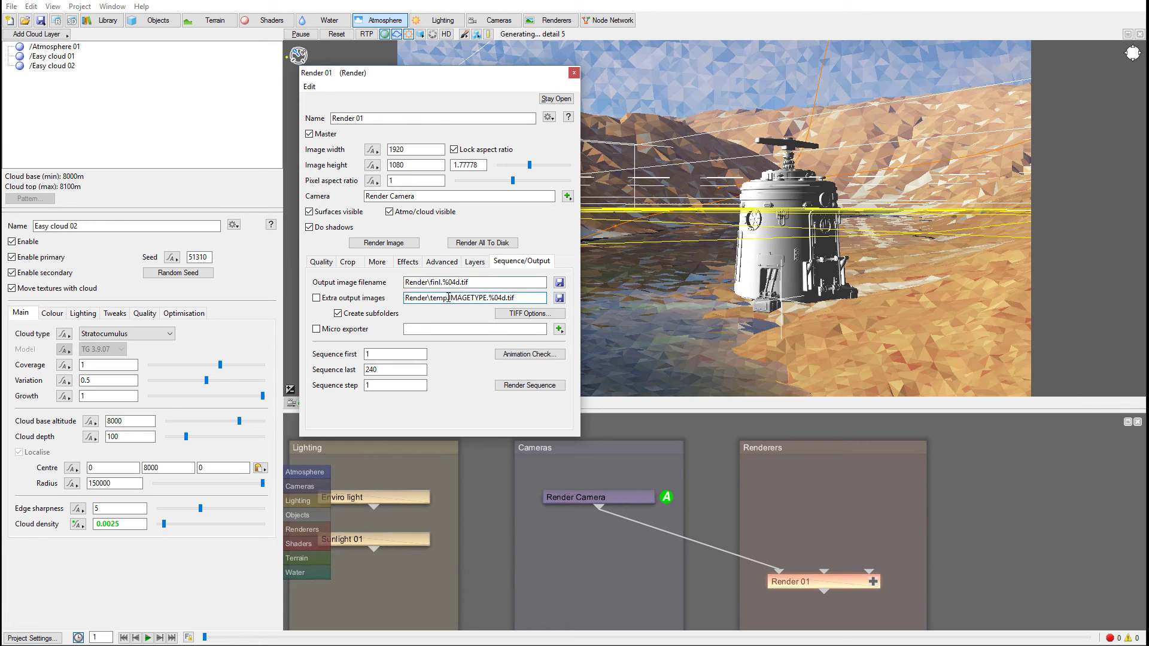
key(BackSpace)
key(BackSpace)
key(BackSpace)
key(BackSpace)
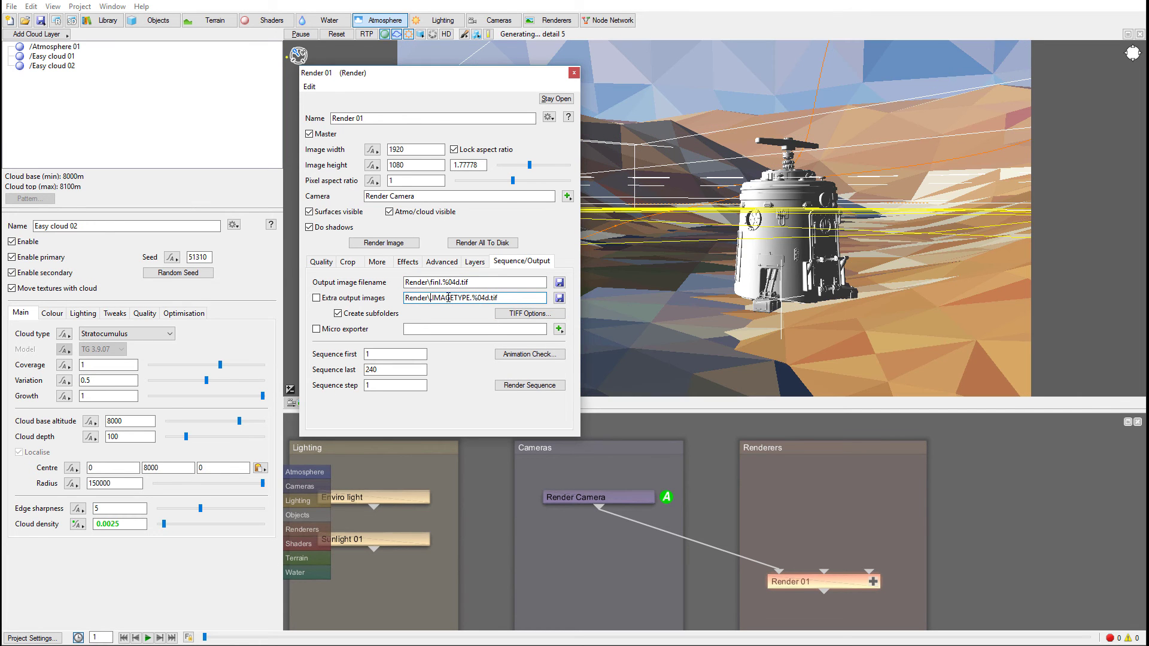
text(finl)
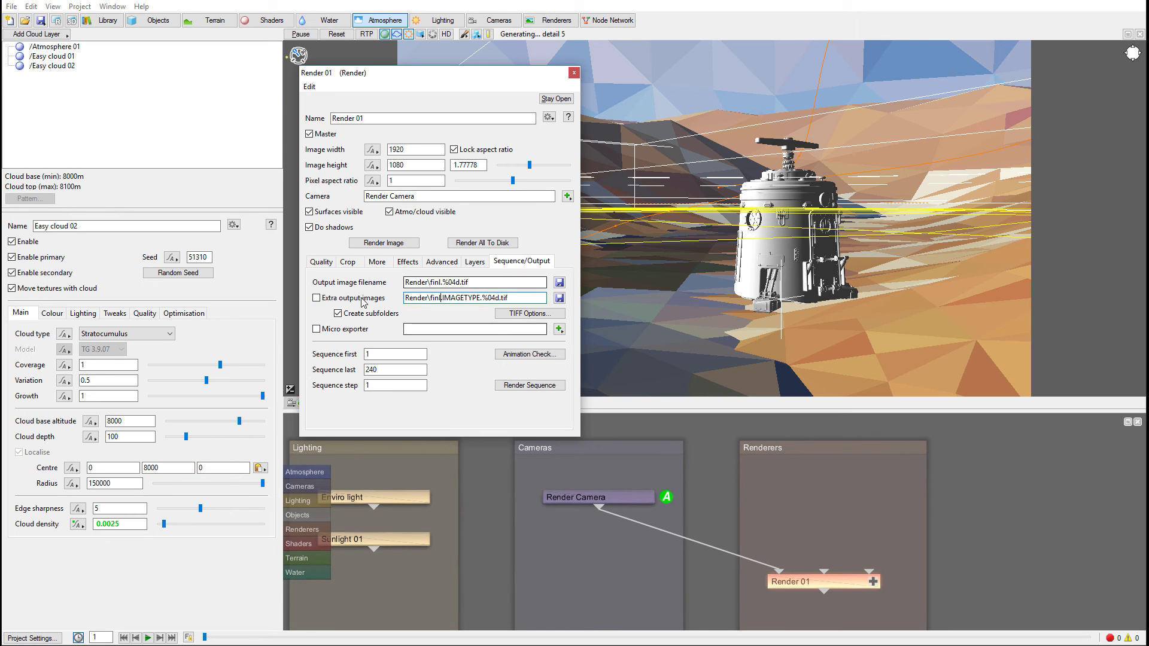
Save the TIFFs with no compression and move the timeline to frame 240
click(530, 313)
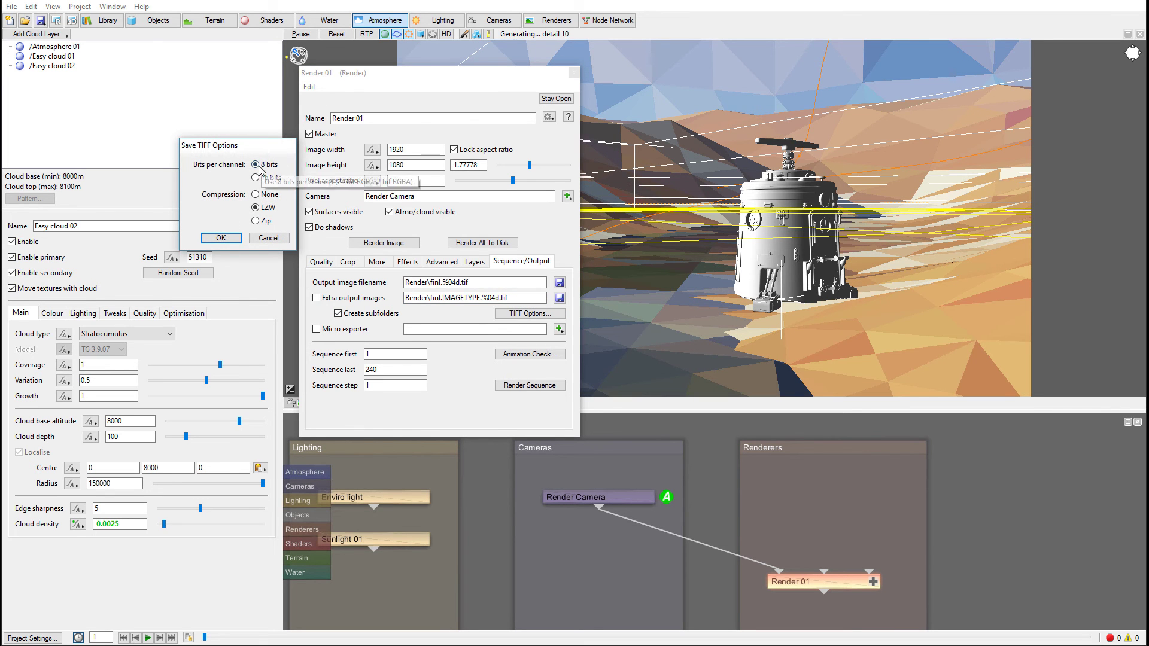
click(258, 195)
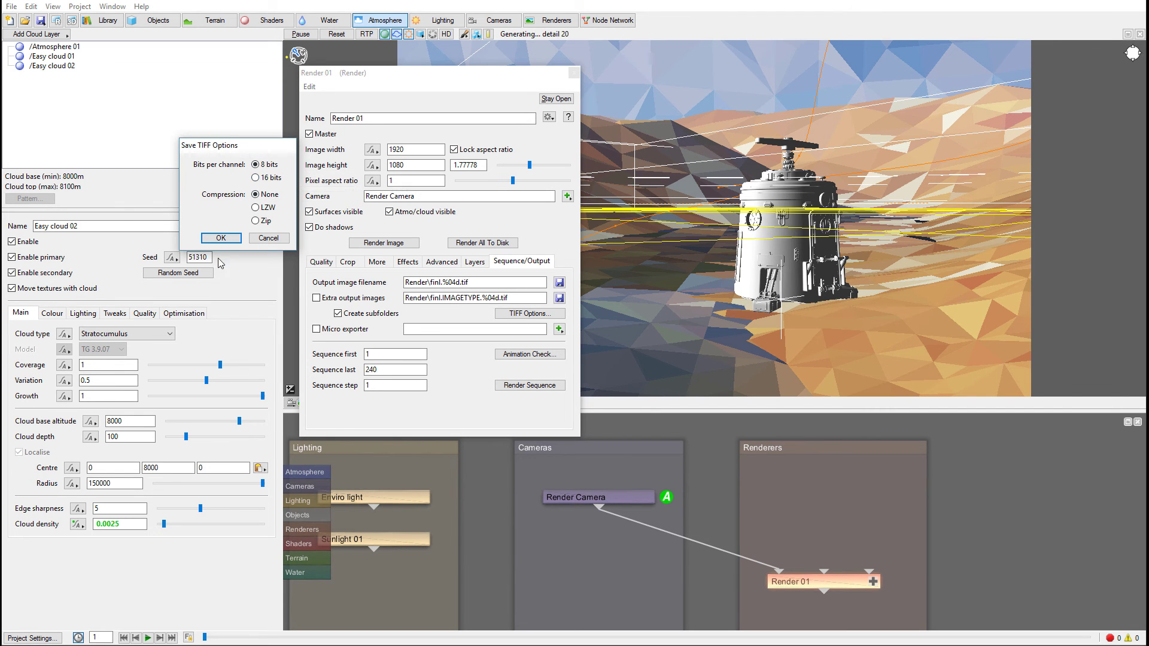
click(221, 239)
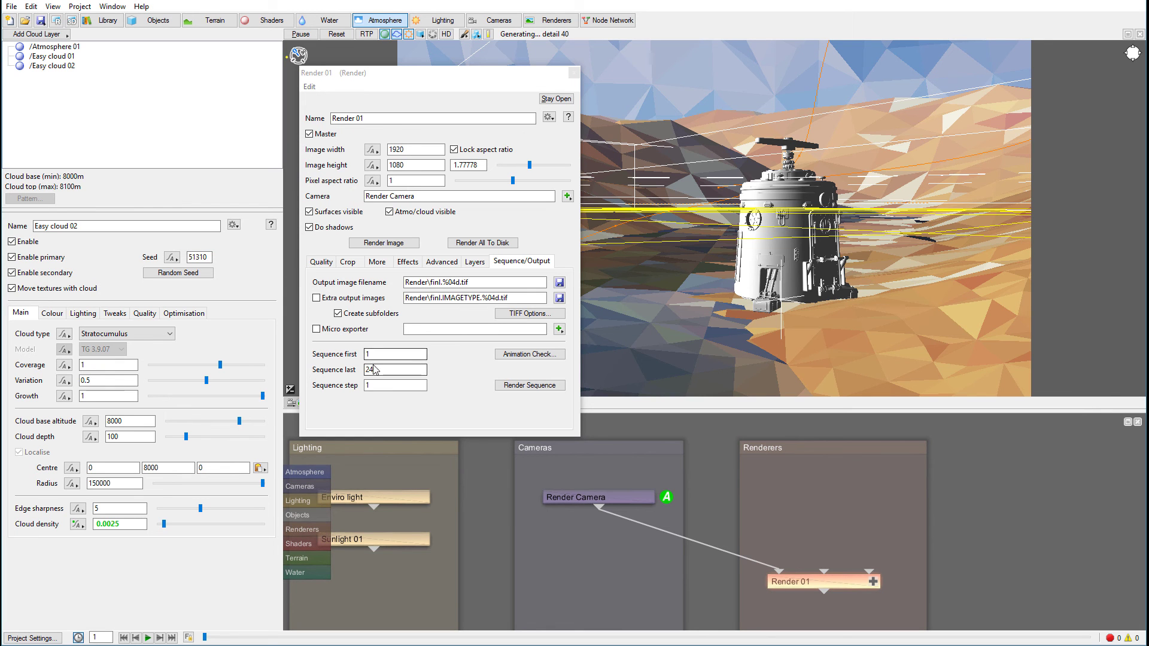
click(169, 638)
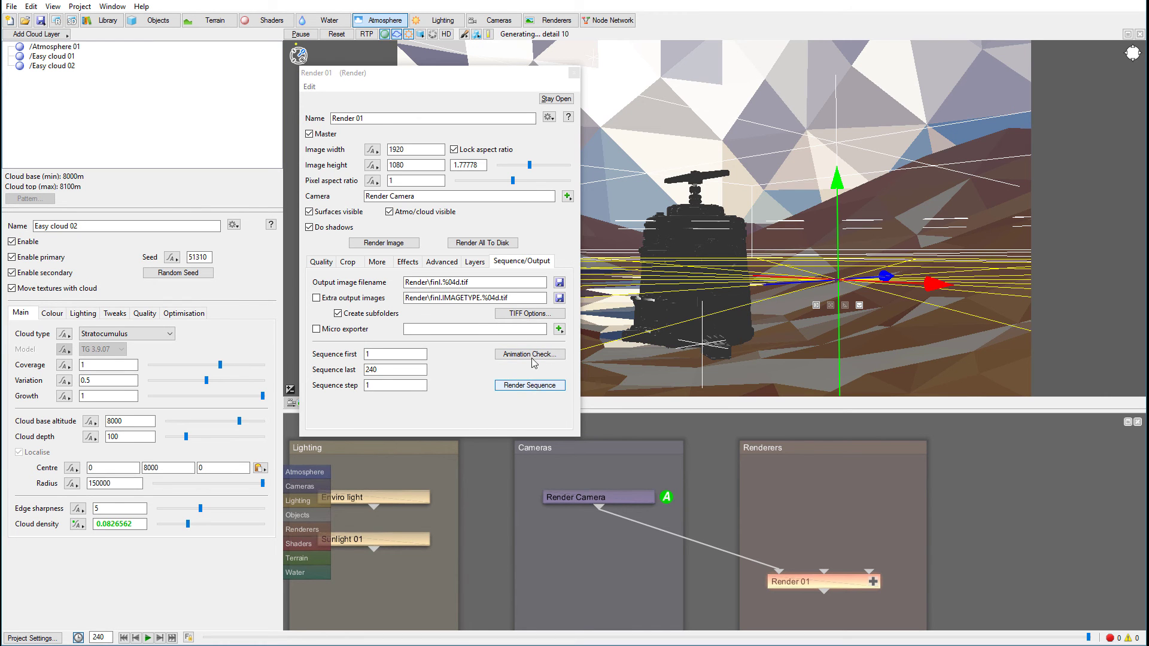
Let Animation Check fix Render 01 for animation, then recheck until all parameters report ideal
click(525, 385)
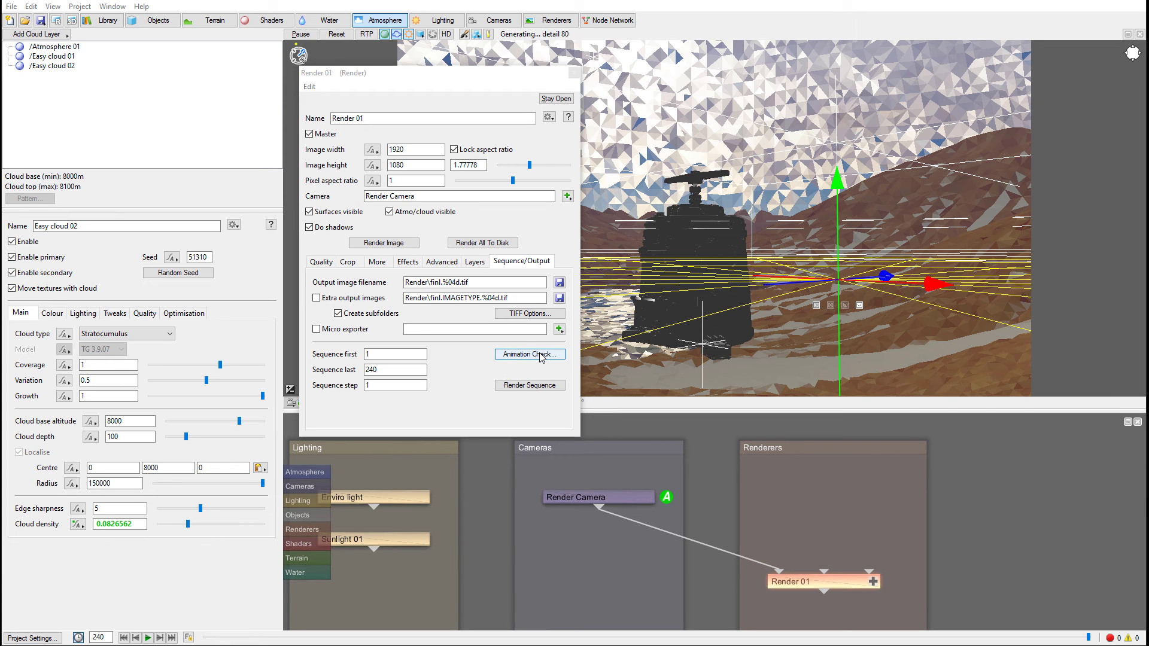
click(542, 356)
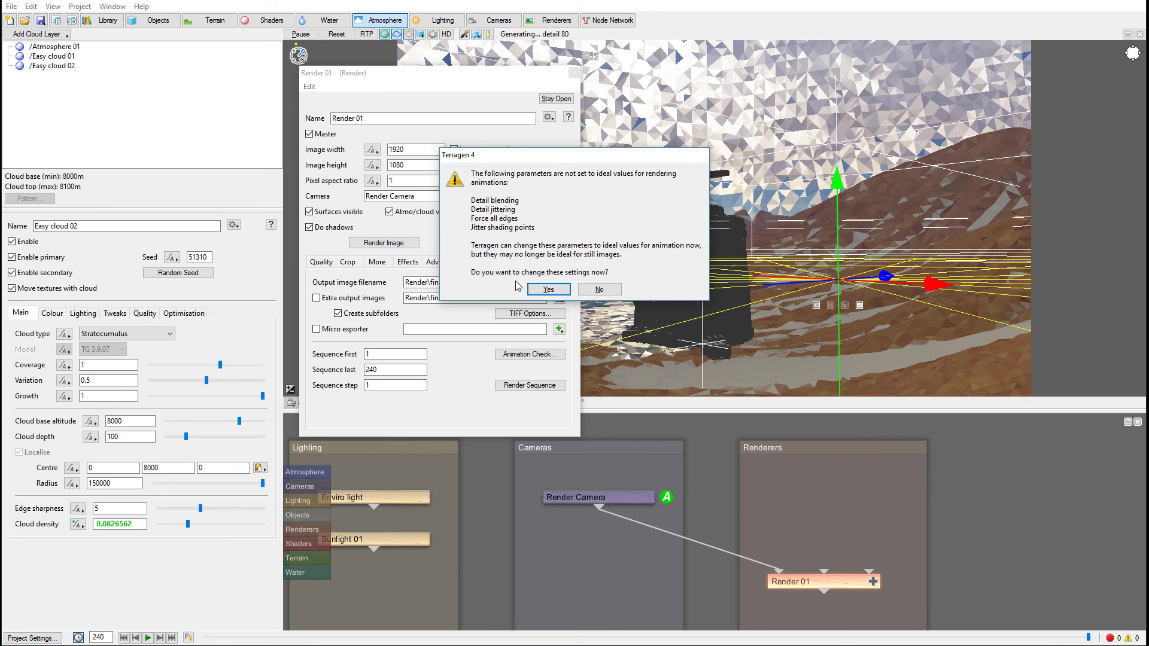
click(545, 288)
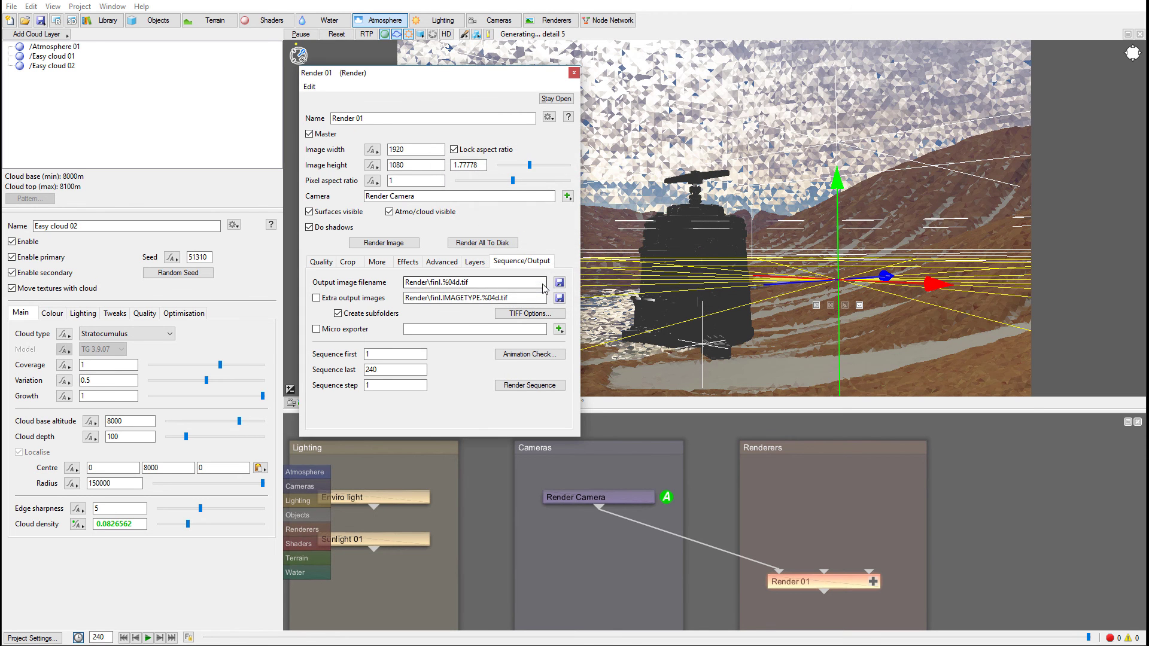
click(535, 356)
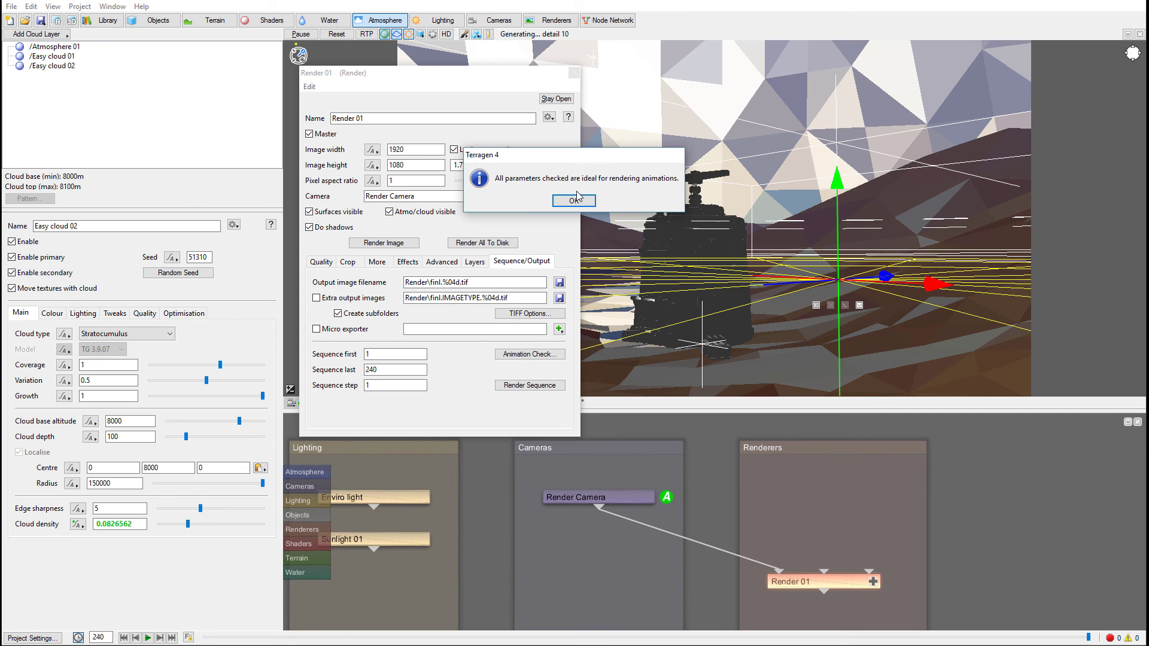
click(577, 201)
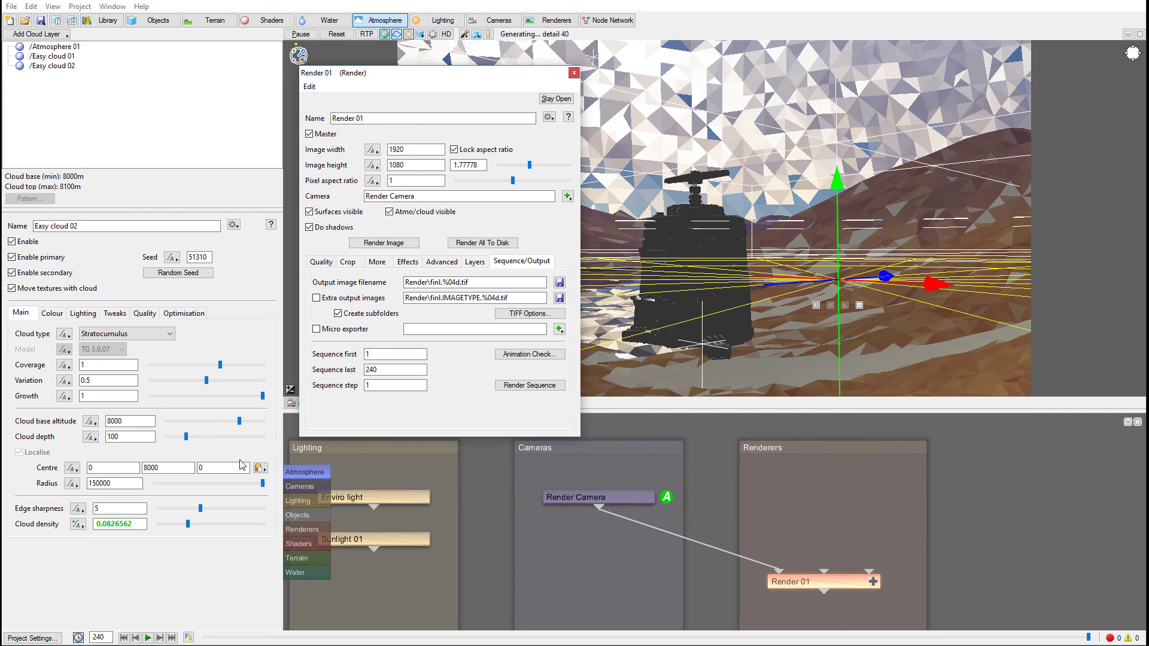
Lower the cloud density, set an animation key at frame 240, and confirm the animation check passes
mouse_move(188, 526)
mouse_down()
mouse_move(168, 526)
mouse_move(180, 514)
mouse_up()
click(77, 524)
click(138, 529)
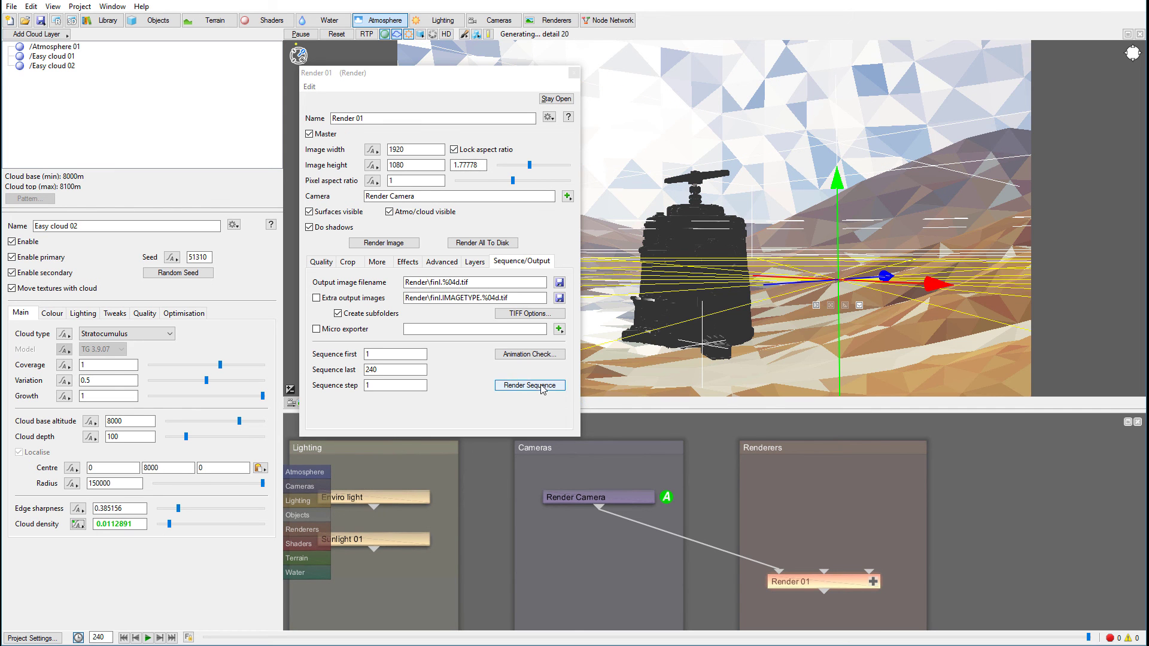
click(526, 354)
click(573, 200)
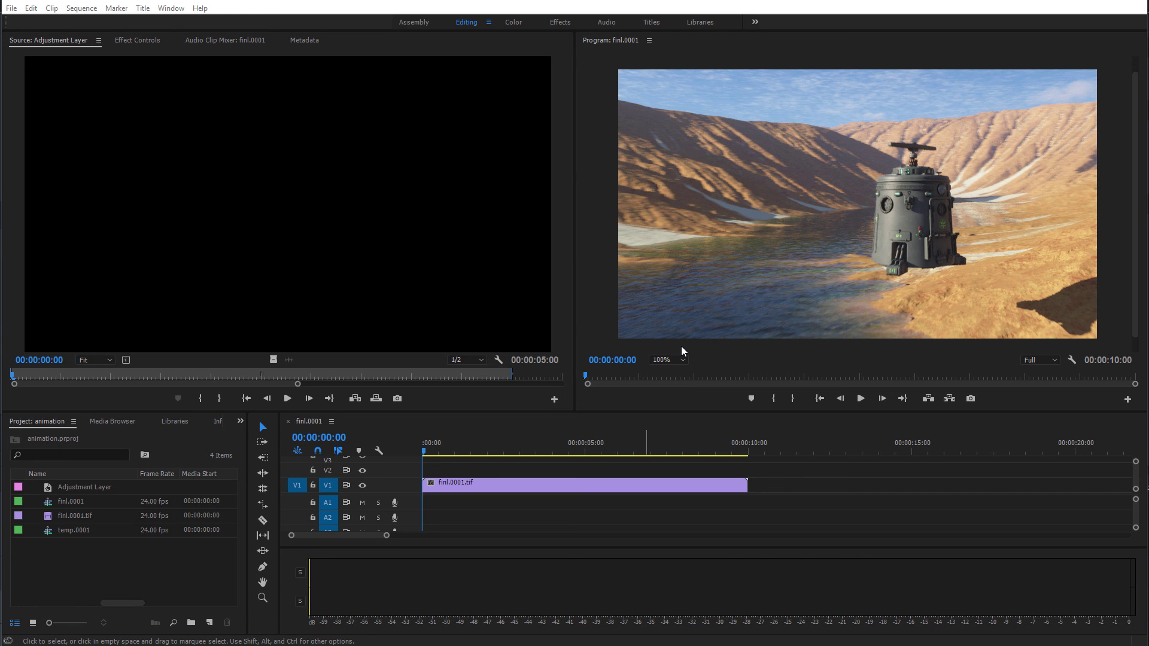
Play the finl.0001.tif clip, scrub it end to start, and play it again
click(861, 397)
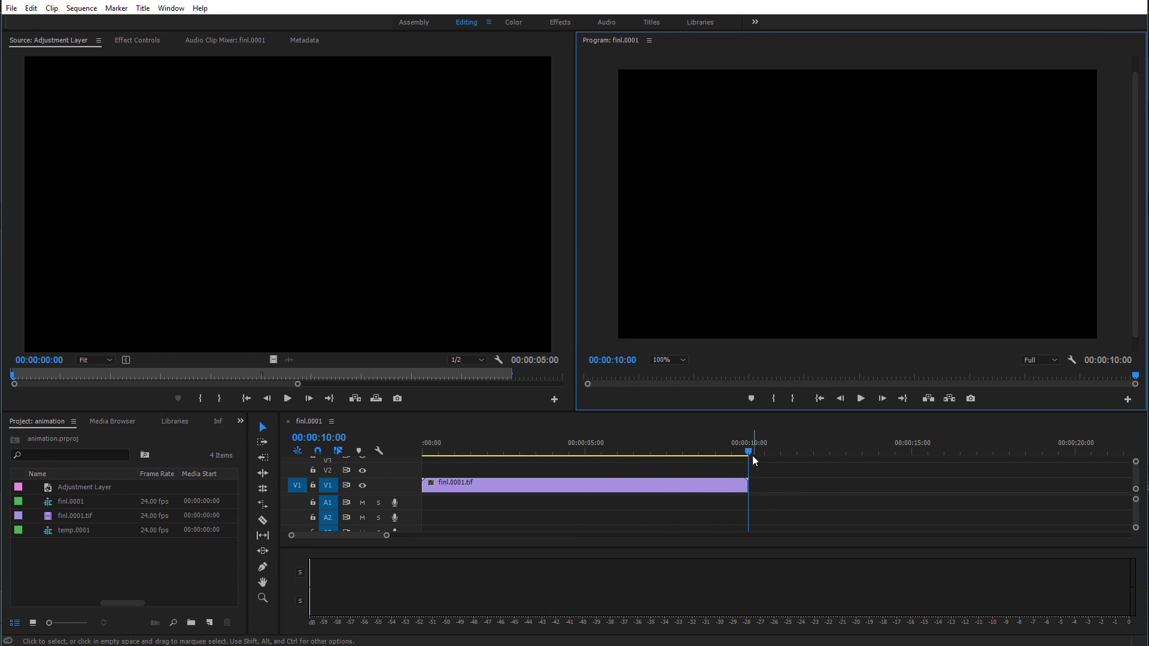
drag(749, 452, 740, 457)
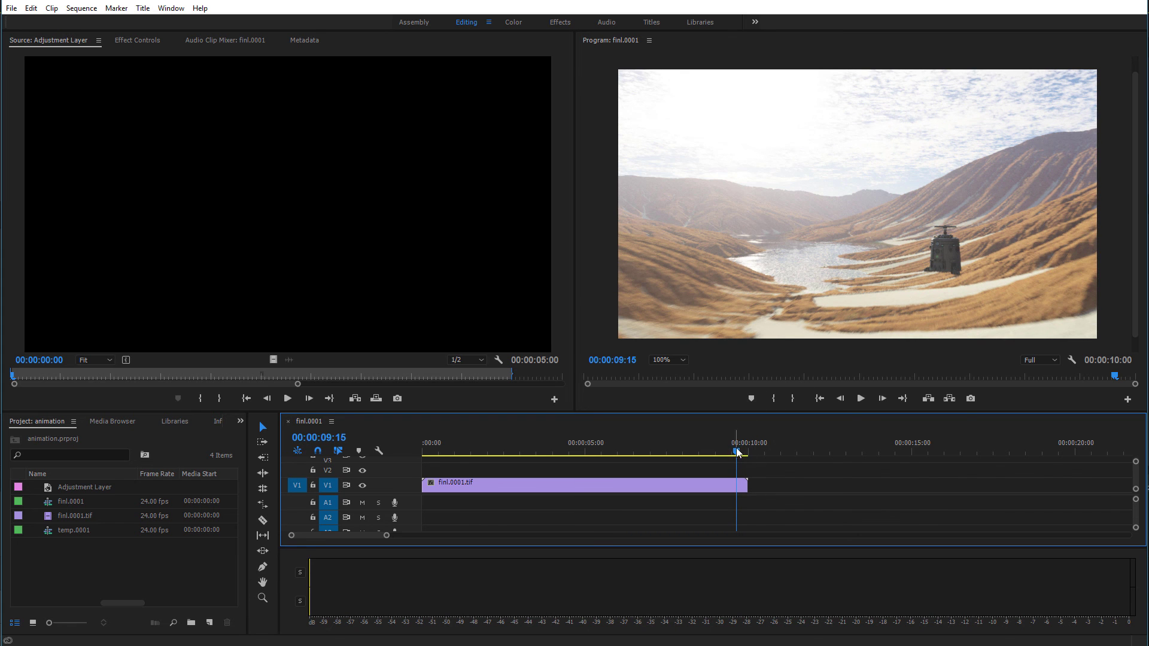
drag(737, 455, 444, 455)
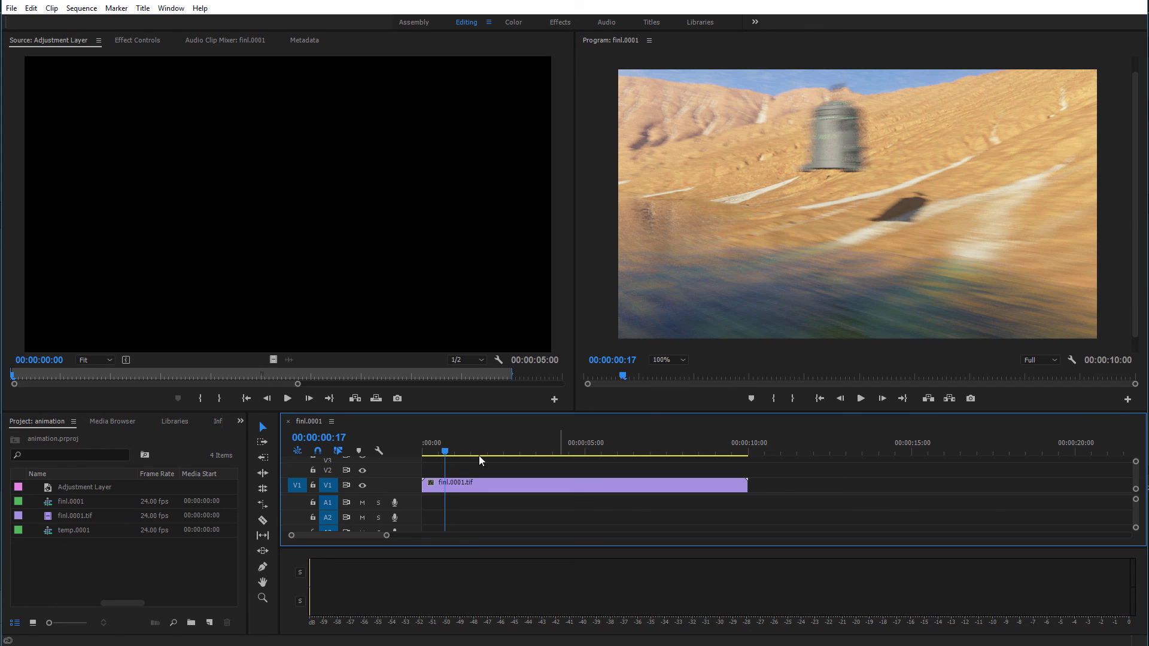
drag(445, 456, 420, 448)
key(space)
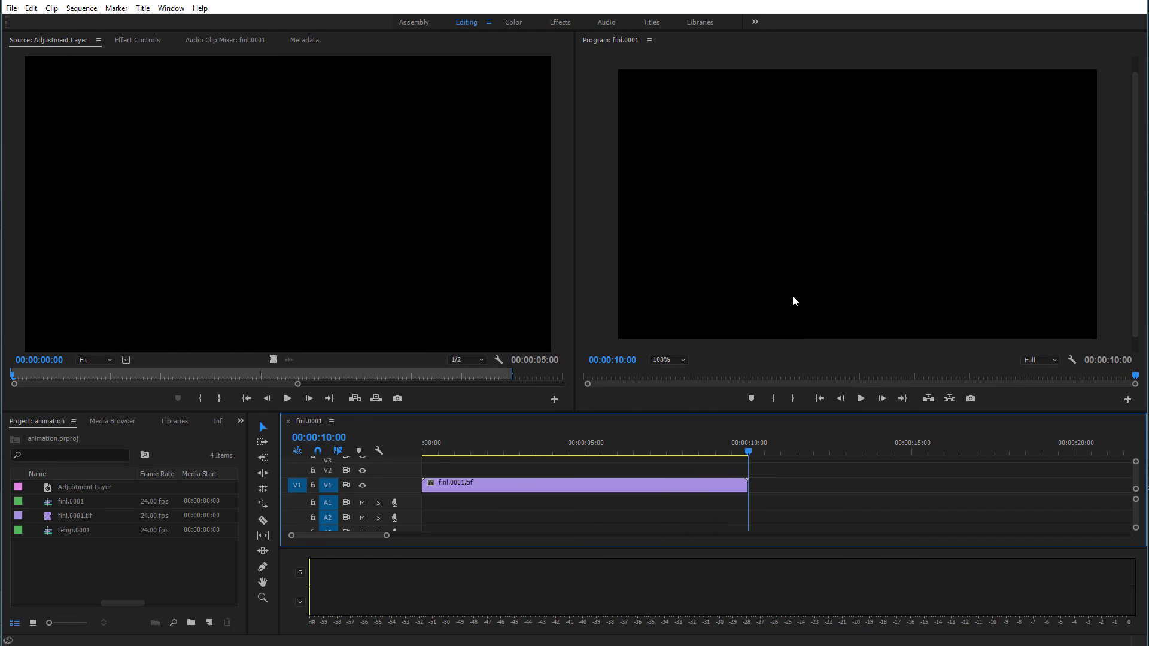
Move the playhead to 00:00:09:19 to show the robot above the lake
drag(751, 452, 743, 451)
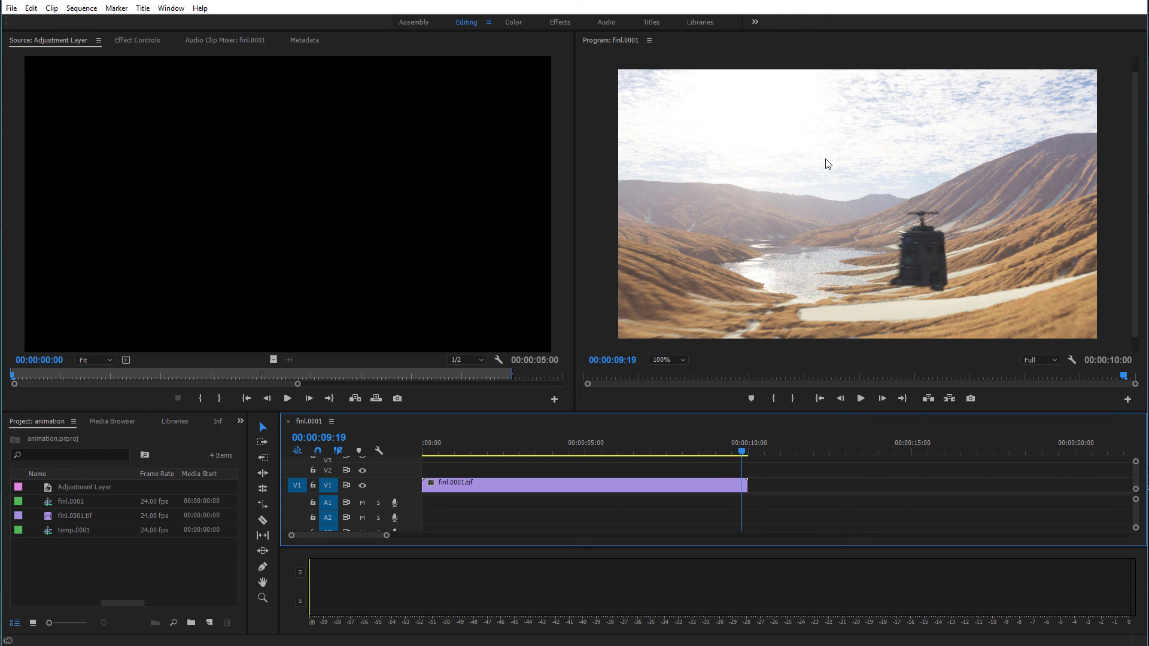